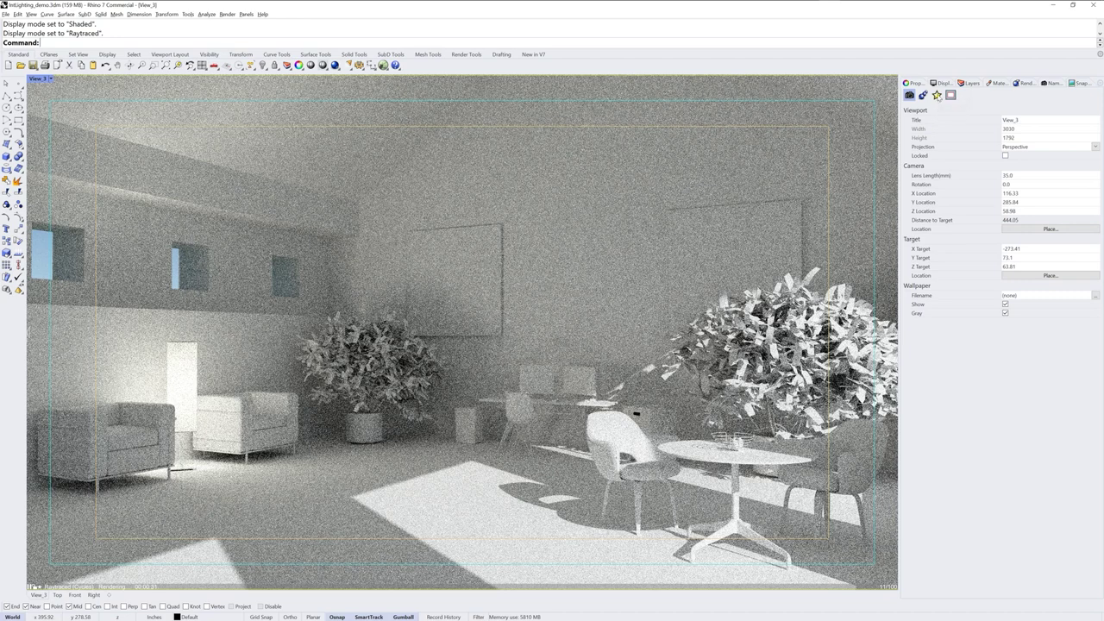
Check the viewport Post Effects, then review the IntelDenoiser, AMDDenoiser and NVIDIADenoiser plugins in Package Manager
click(937, 95)
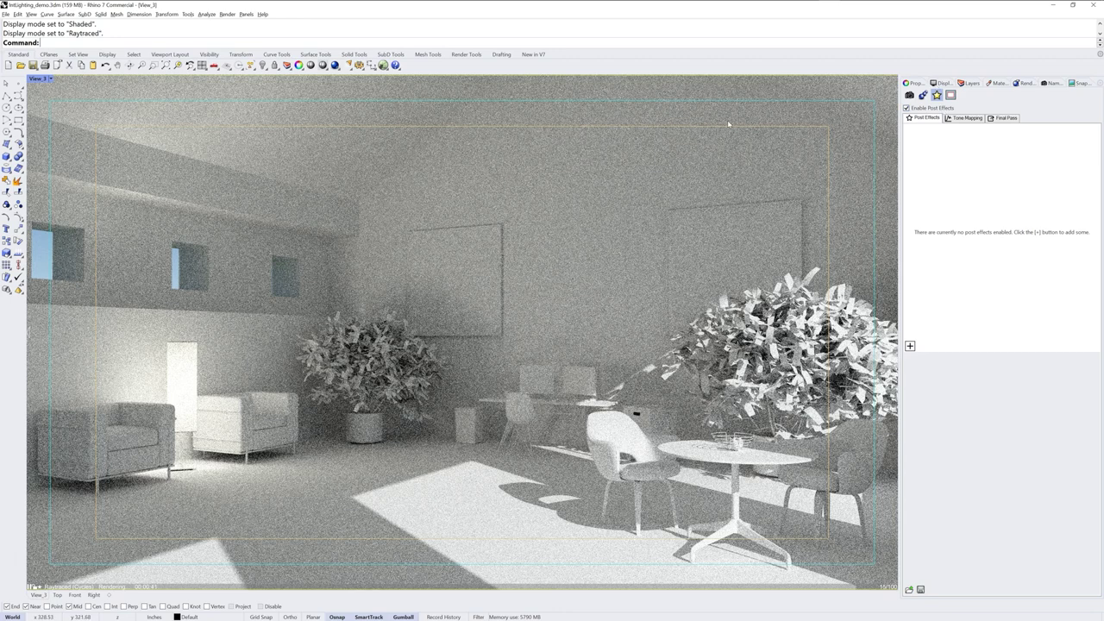
click(909, 95)
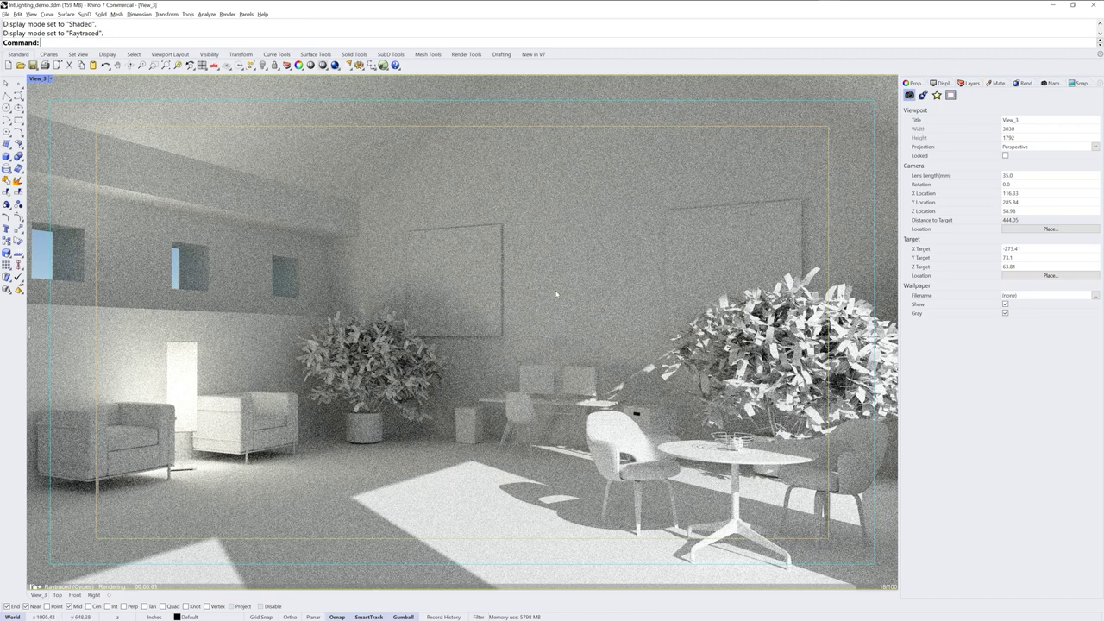
click(533, 54)
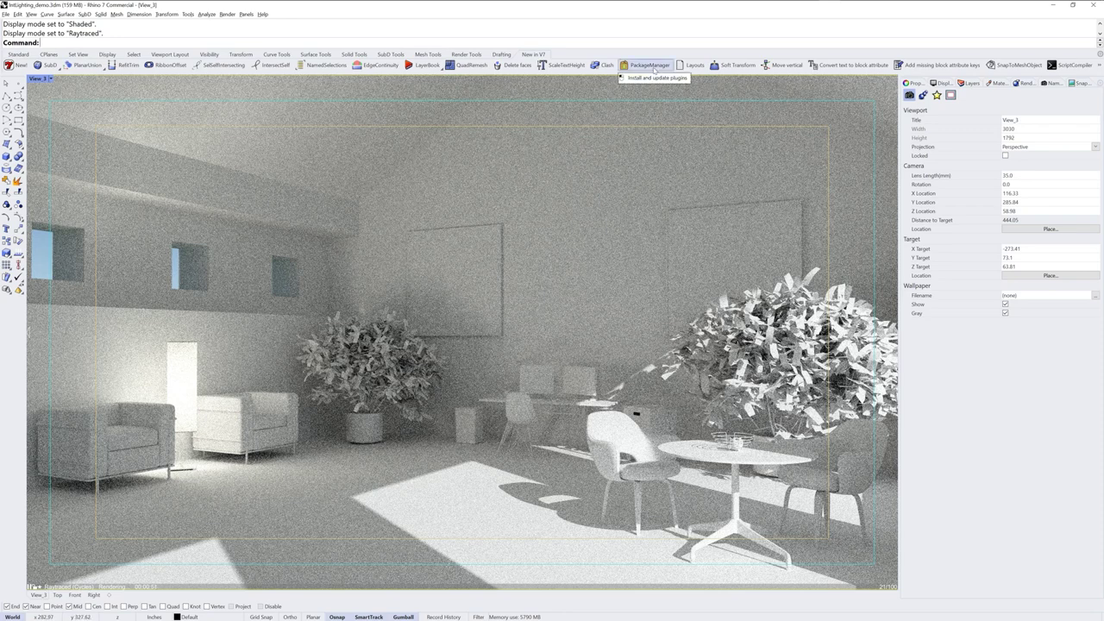
click(654, 66)
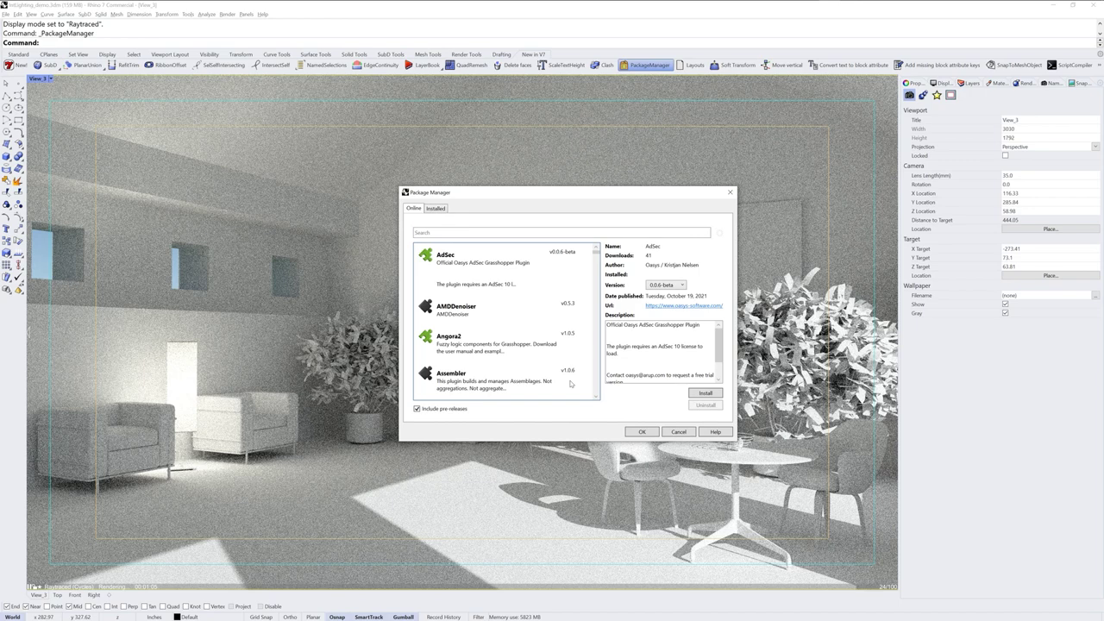
click(511, 233)
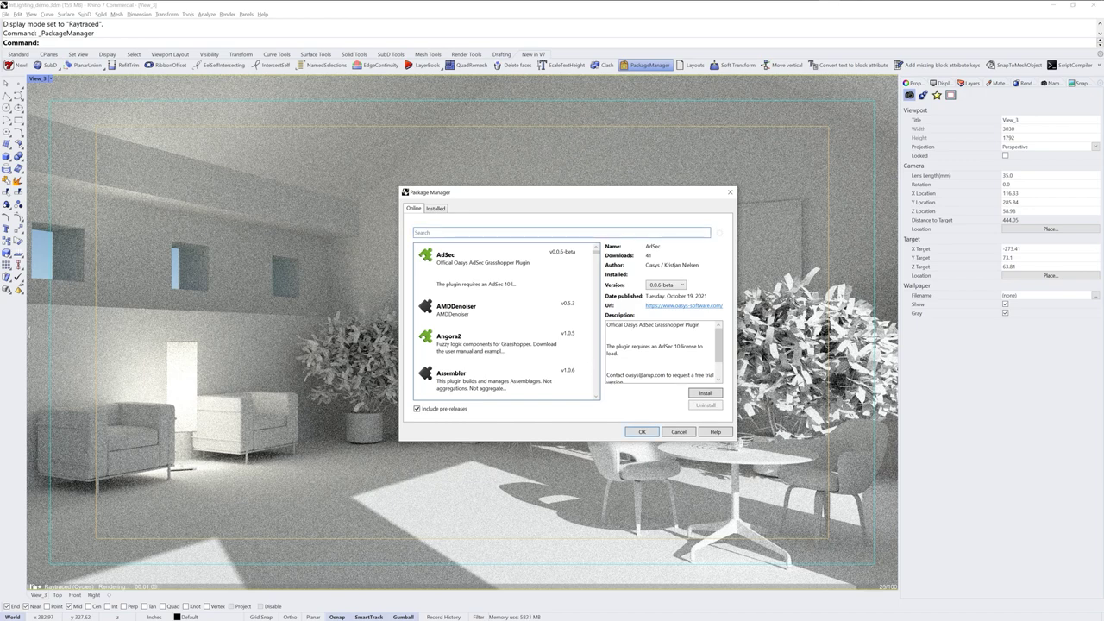
text(demo)
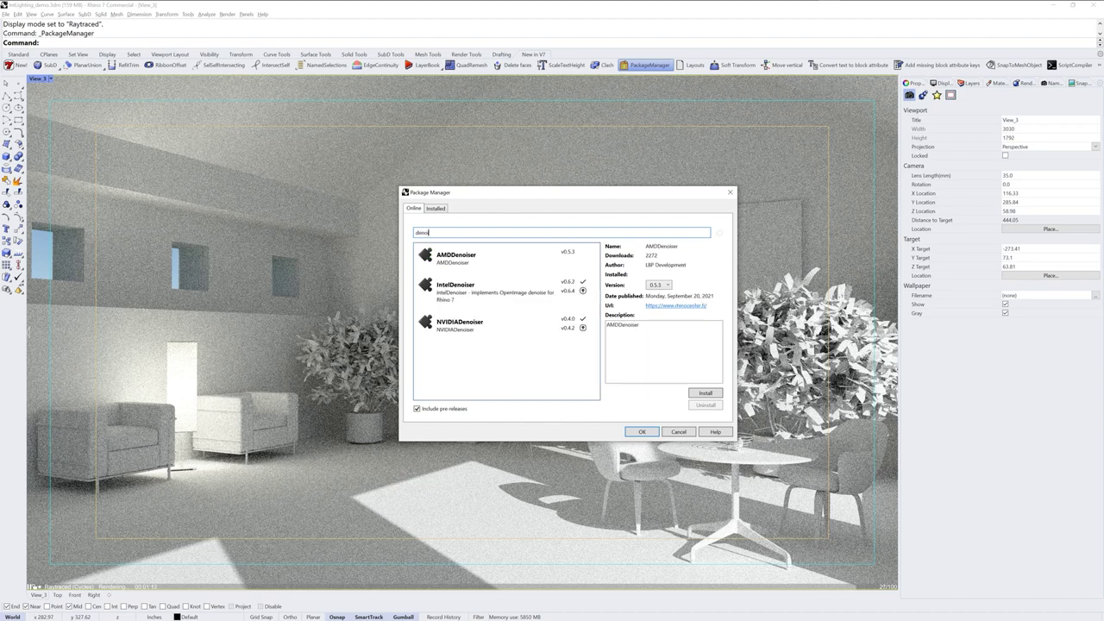
click(475, 293)
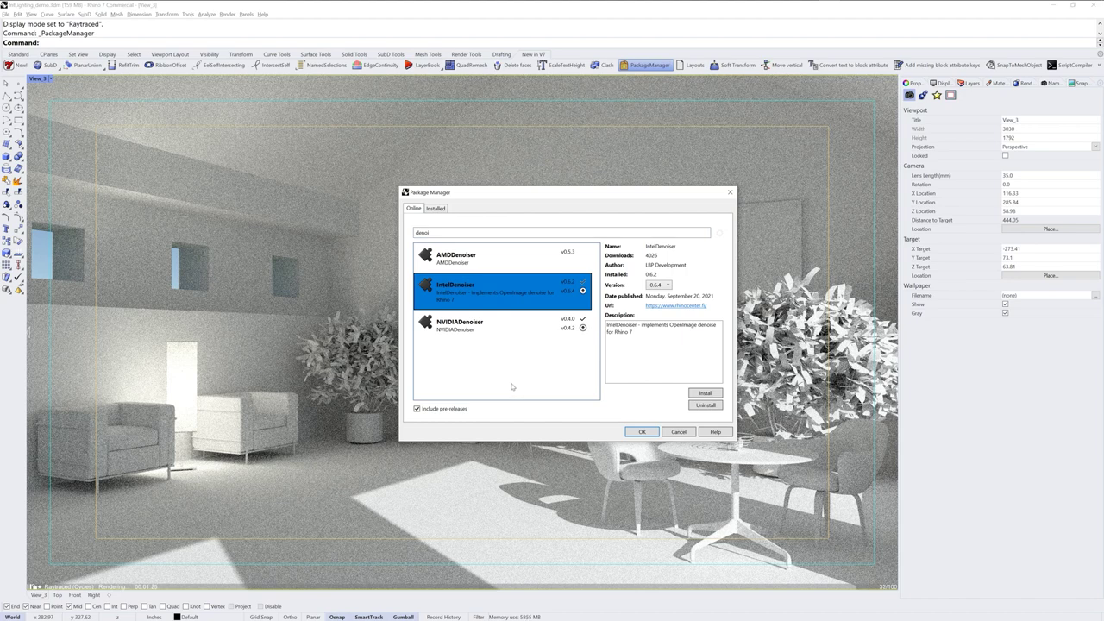
click(489, 259)
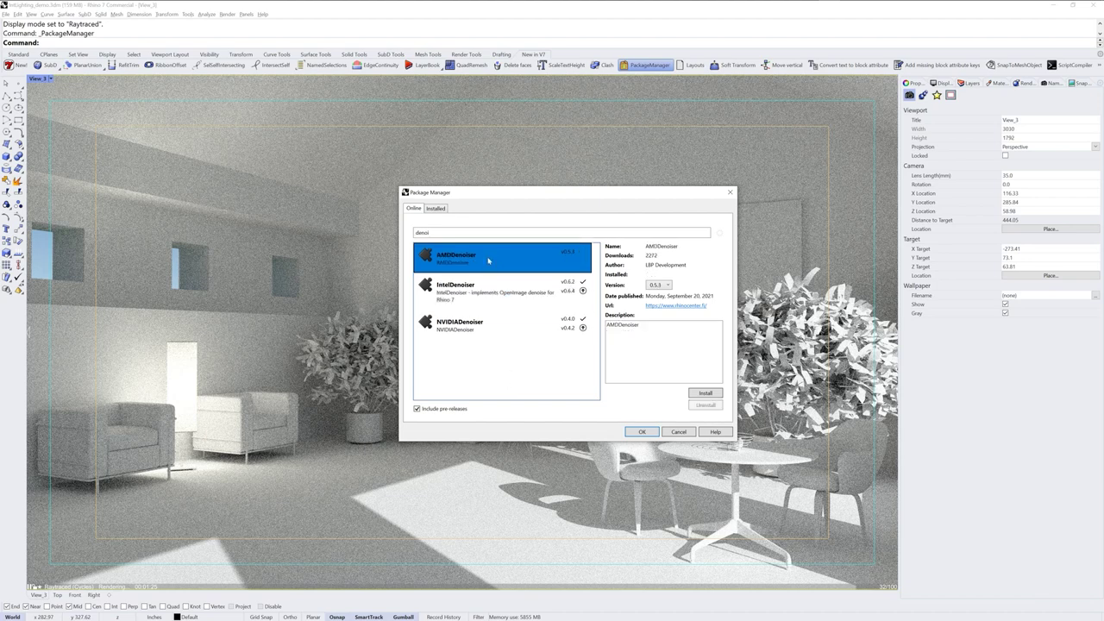
click(486, 329)
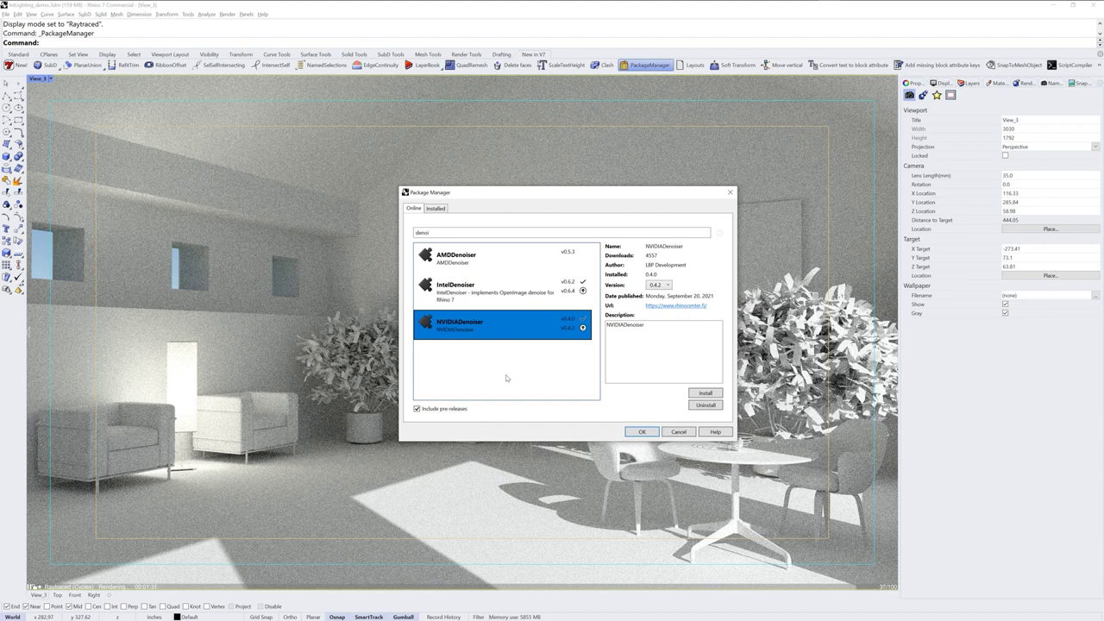
click(495, 295)
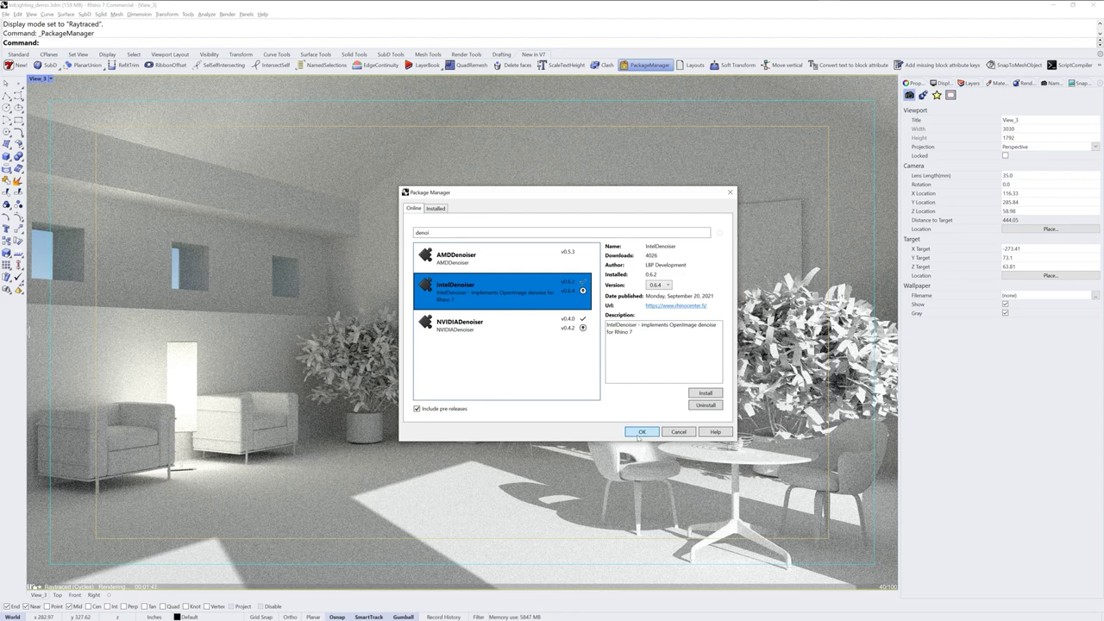
click(647, 434)
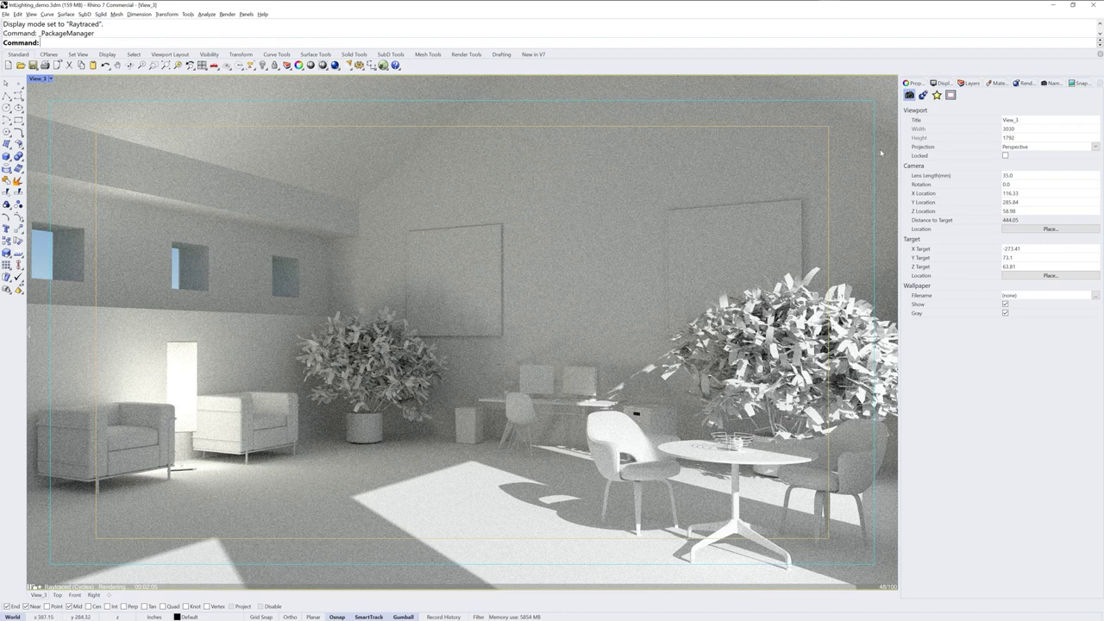
Browse the viewport's available post effects without adding any, then return to camera properties
click(936, 95)
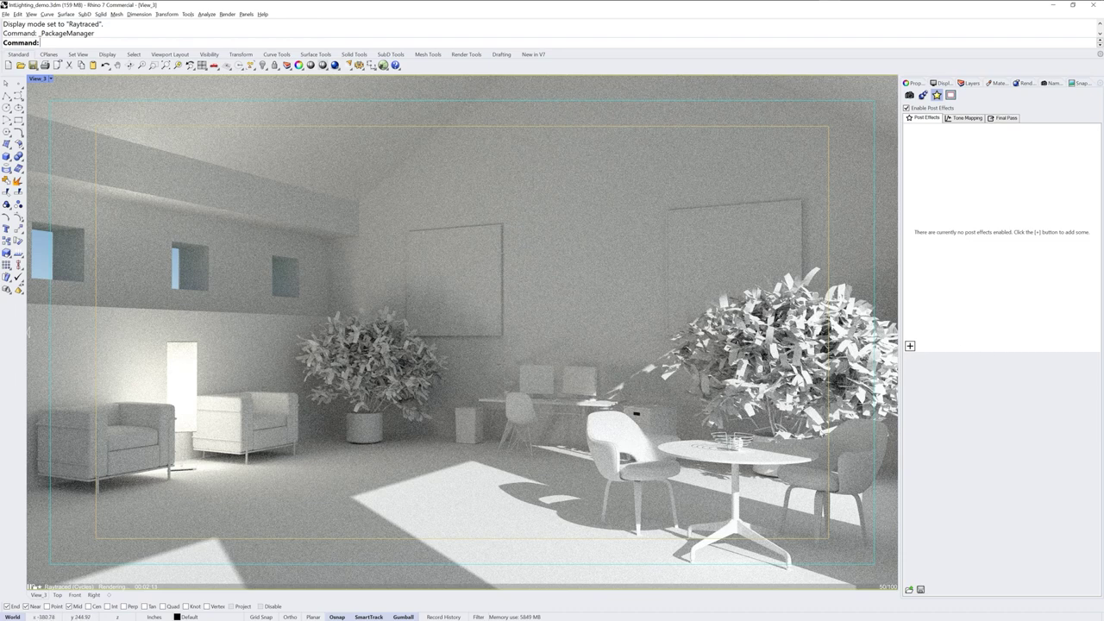
click(910, 346)
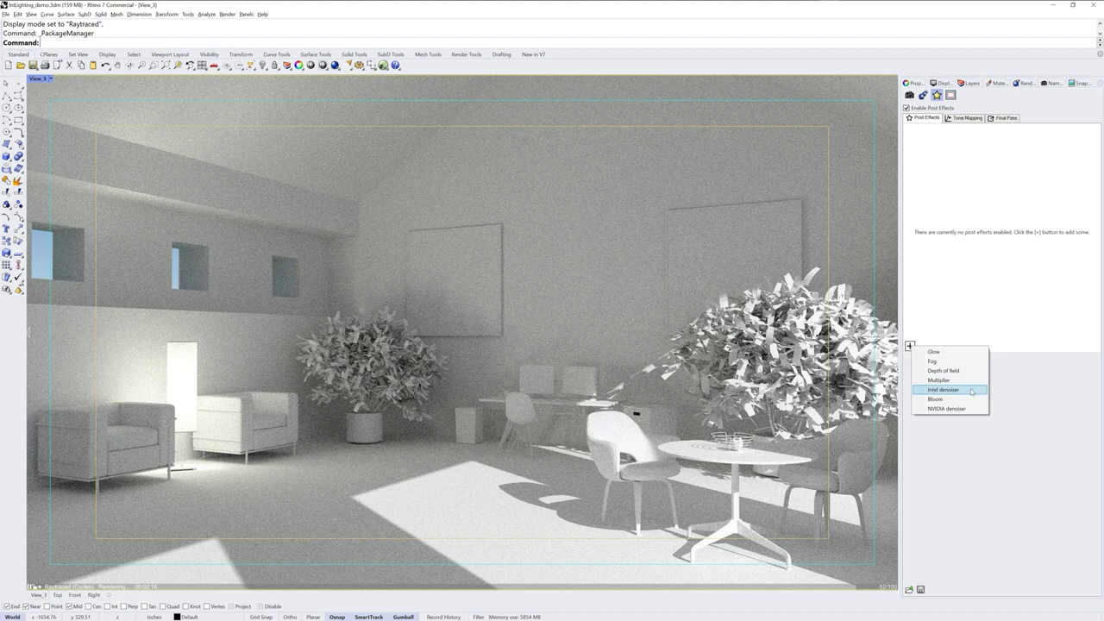
click(987, 307)
click(909, 95)
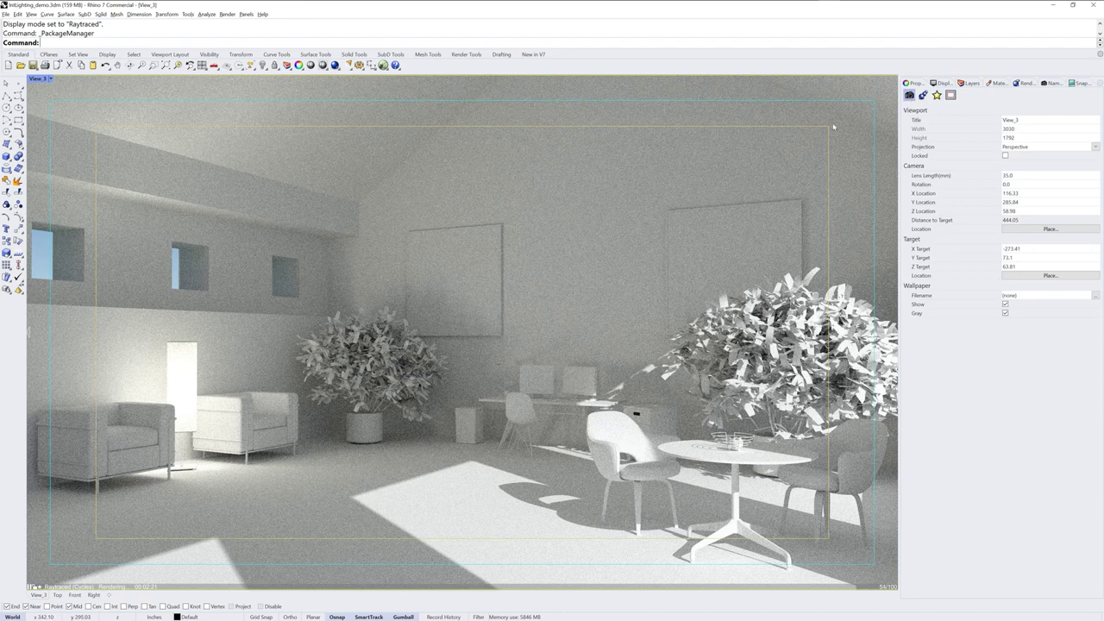
Launch the full render, widen the render window's Post Effects panel and reposition the window
click(335, 66)
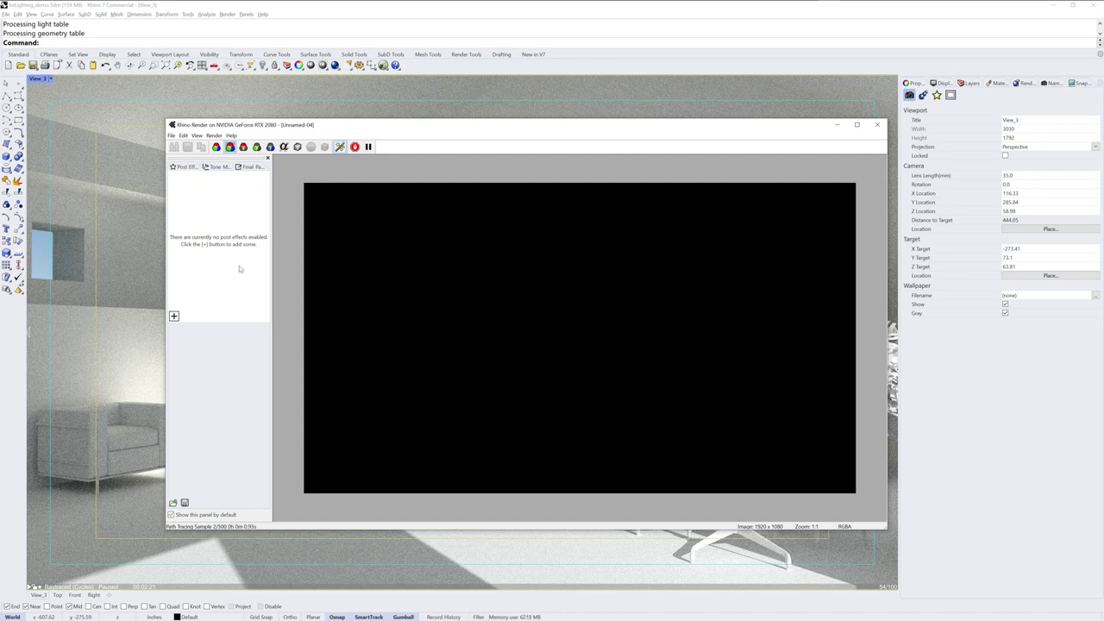
drag(271, 258, 306, 255)
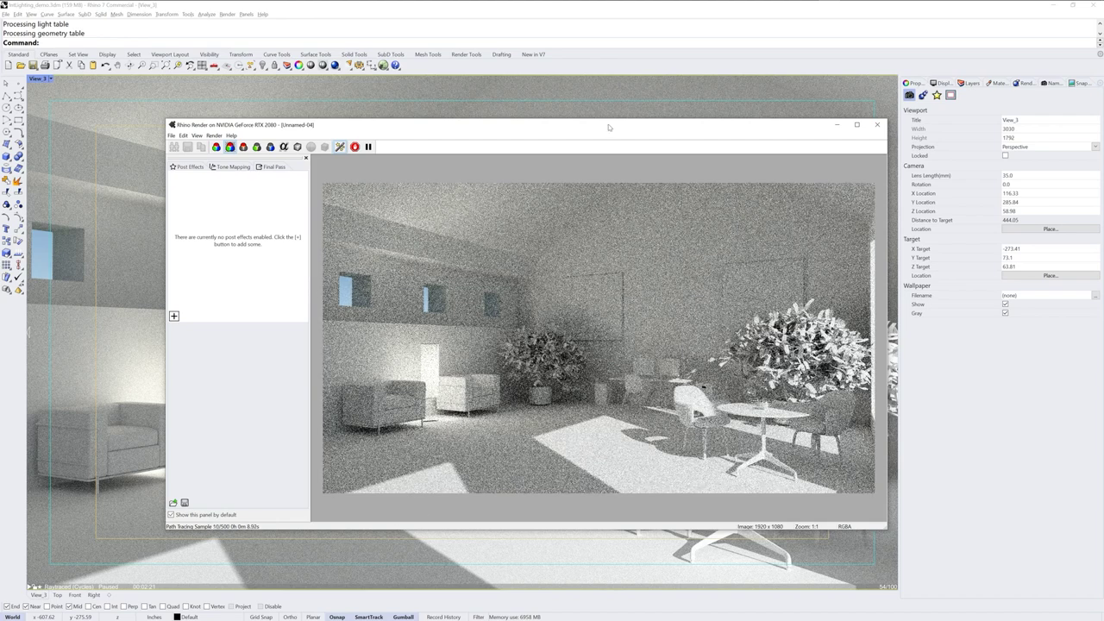
drag(611, 127, 572, 139)
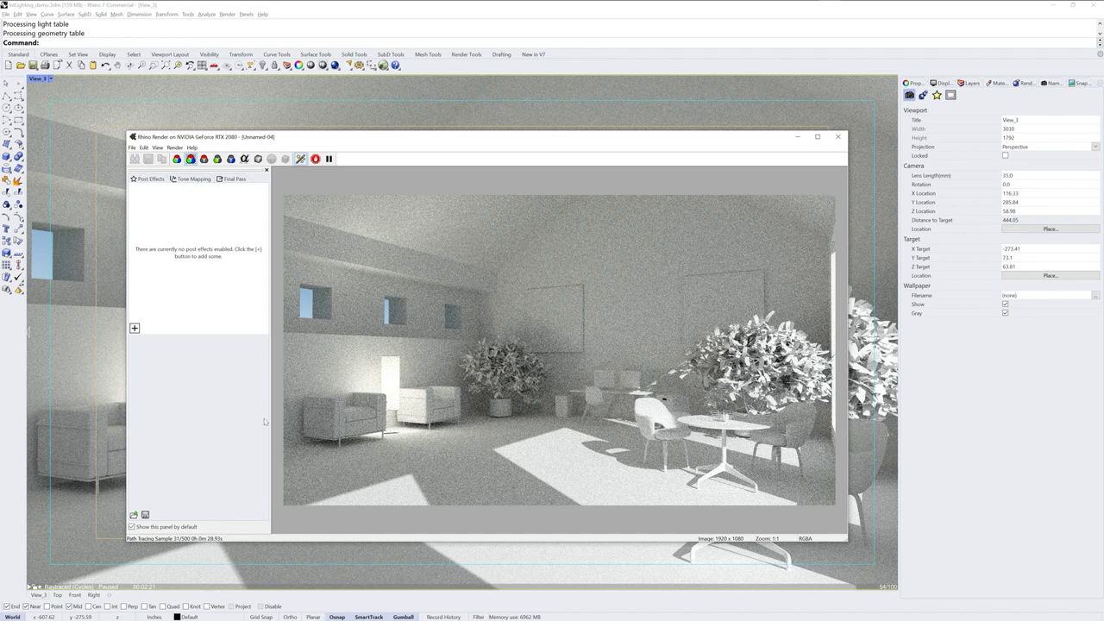
Add the Intel denoiser post effect to the interior render and enable it
click(136, 329)
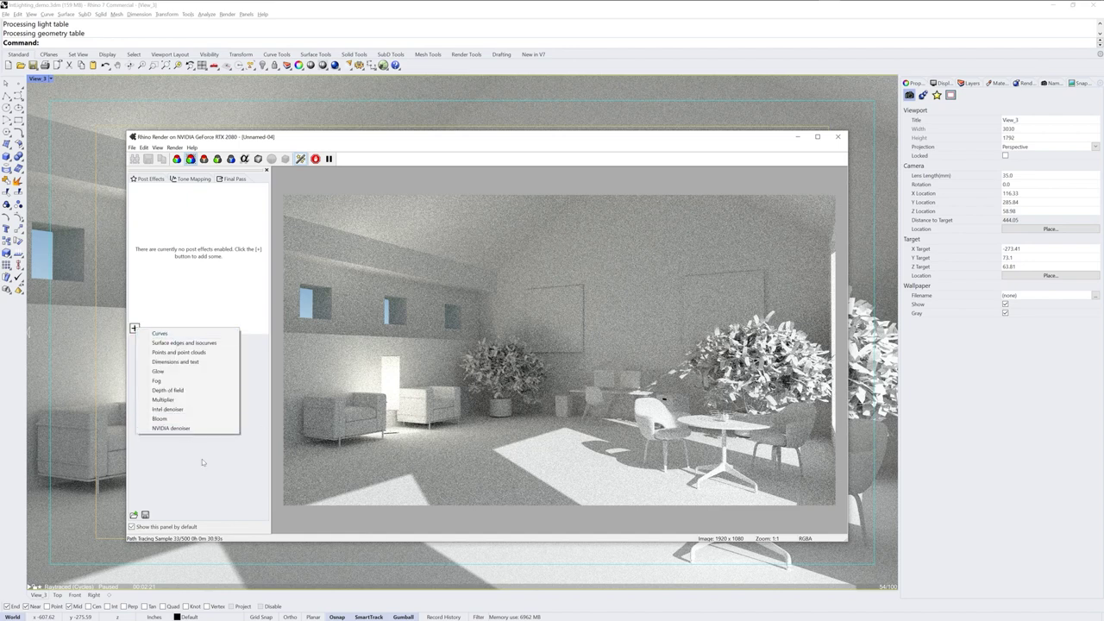
click(196, 411)
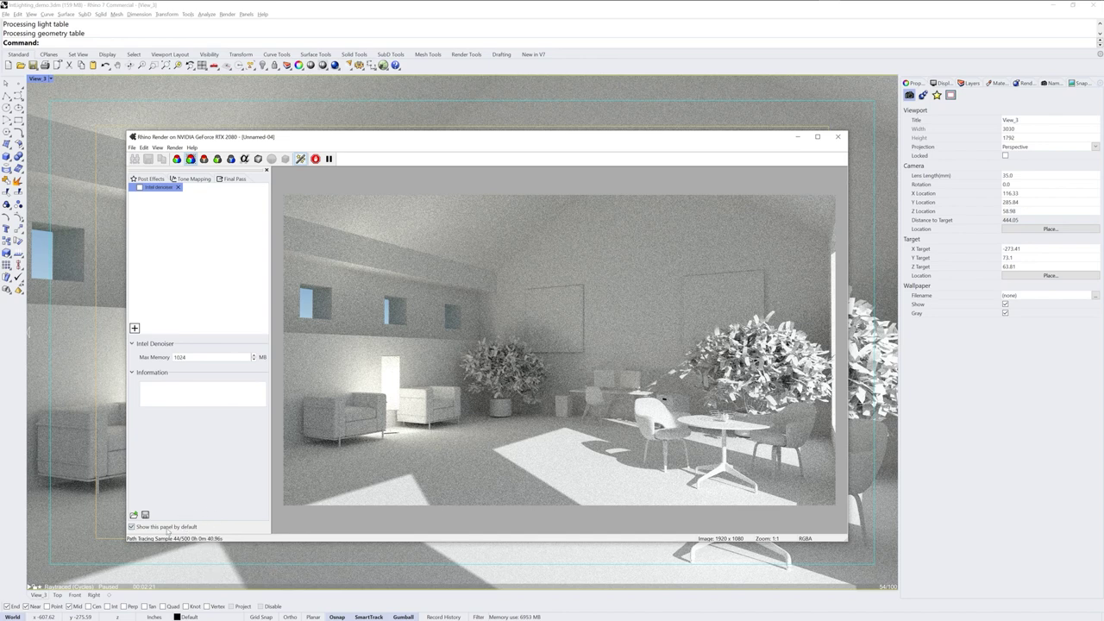
click(139, 188)
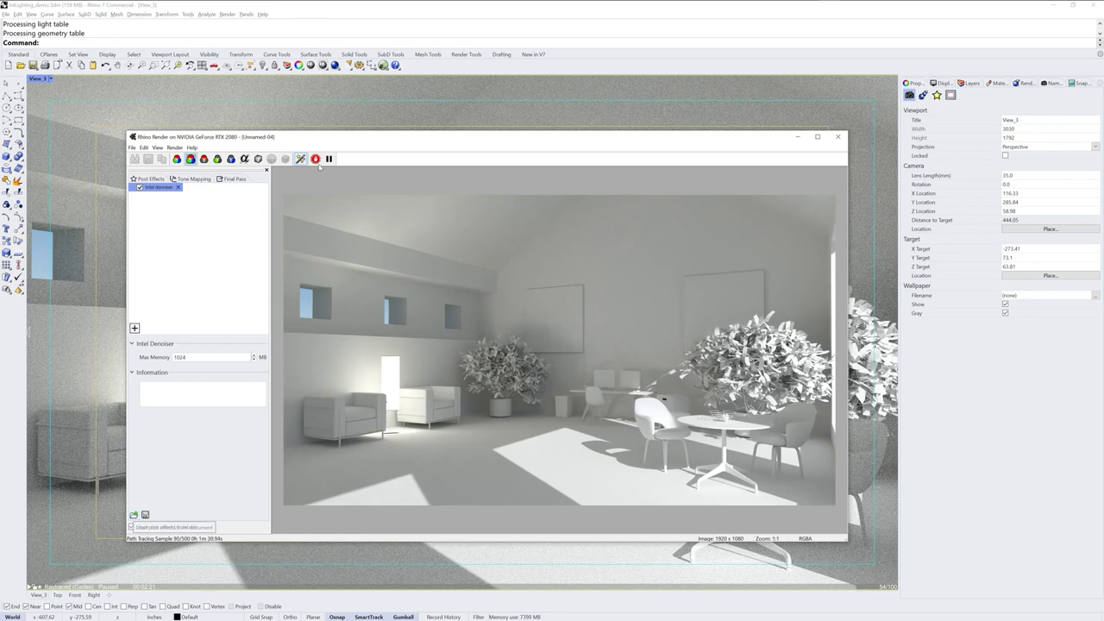
Stop the render at 90 samples, discard it, and switch the viewport to Rendered display
click(315, 159)
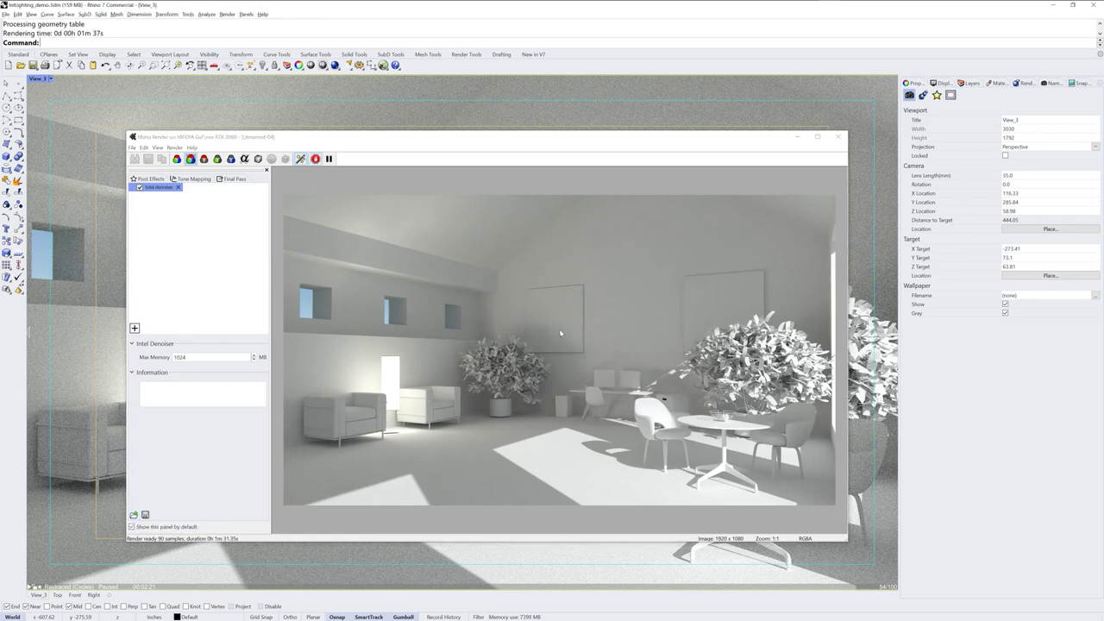
click(837, 136)
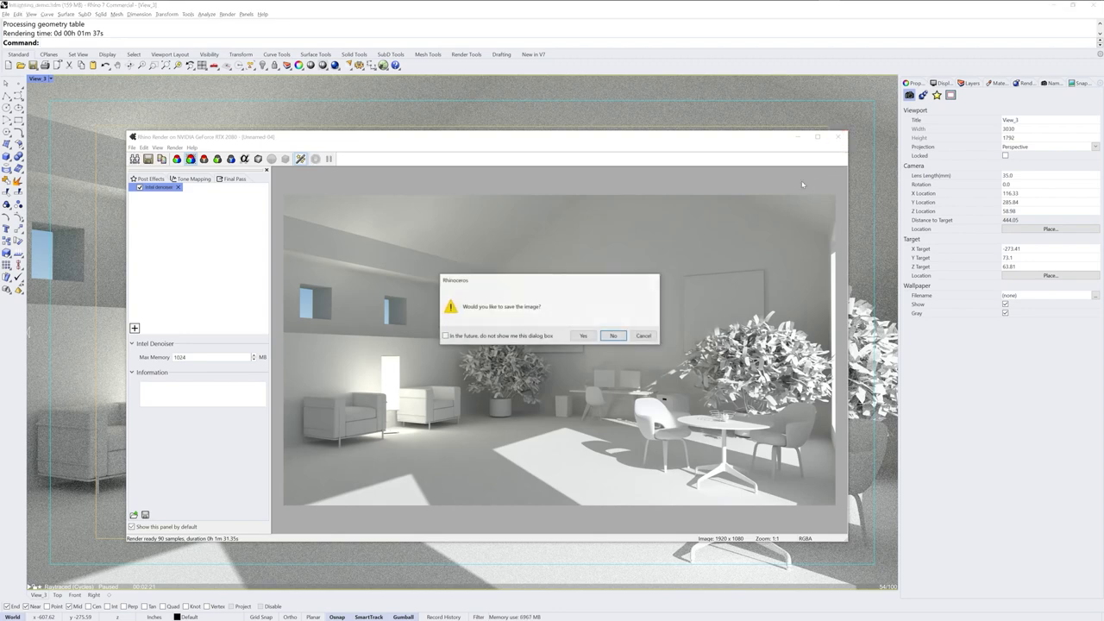
click(616, 337)
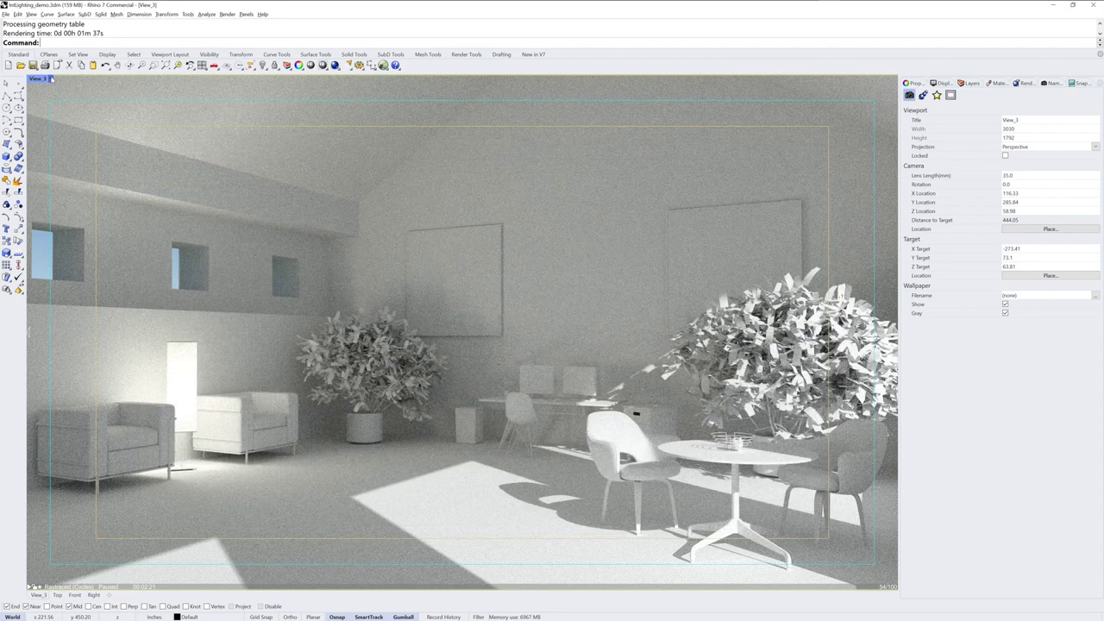
click(51, 79)
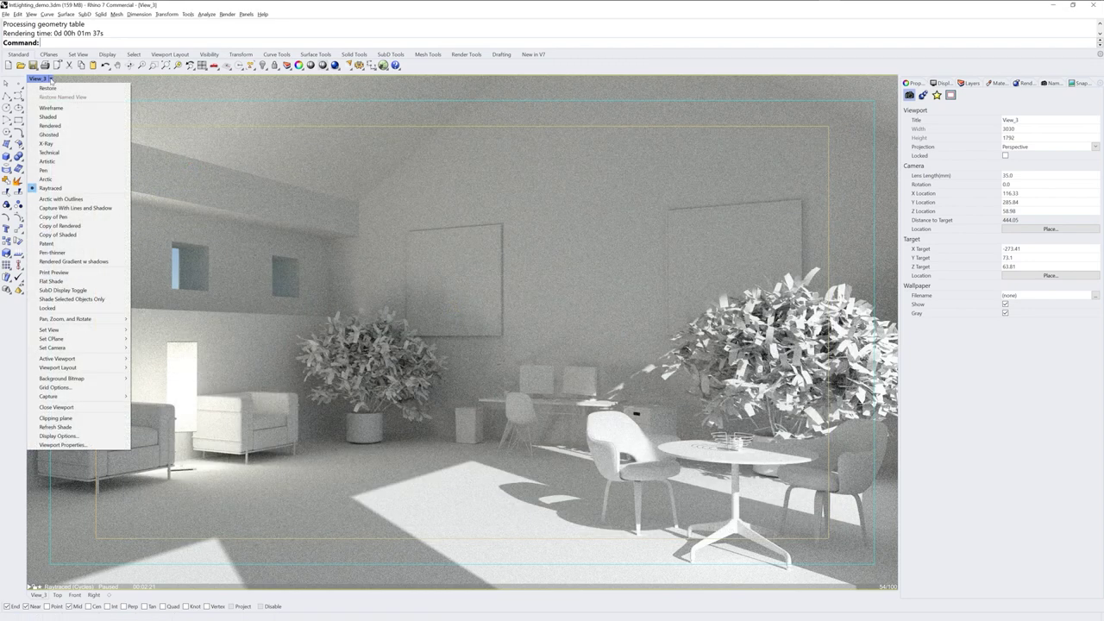
click(62, 127)
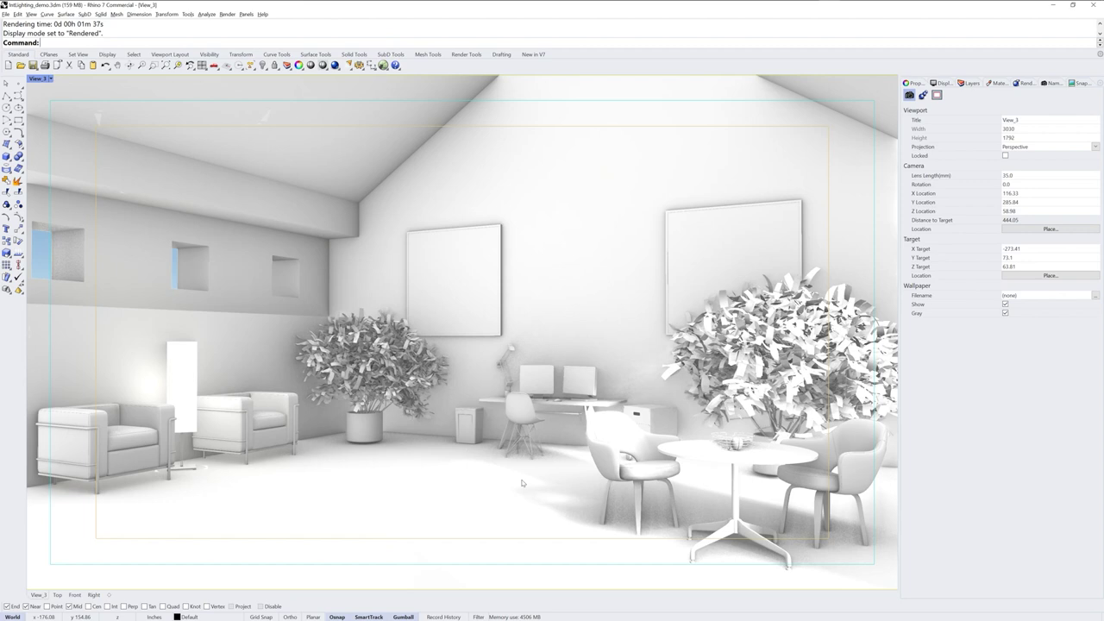
Restore the Materials snapshot and confirm the warning
click(1082, 85)
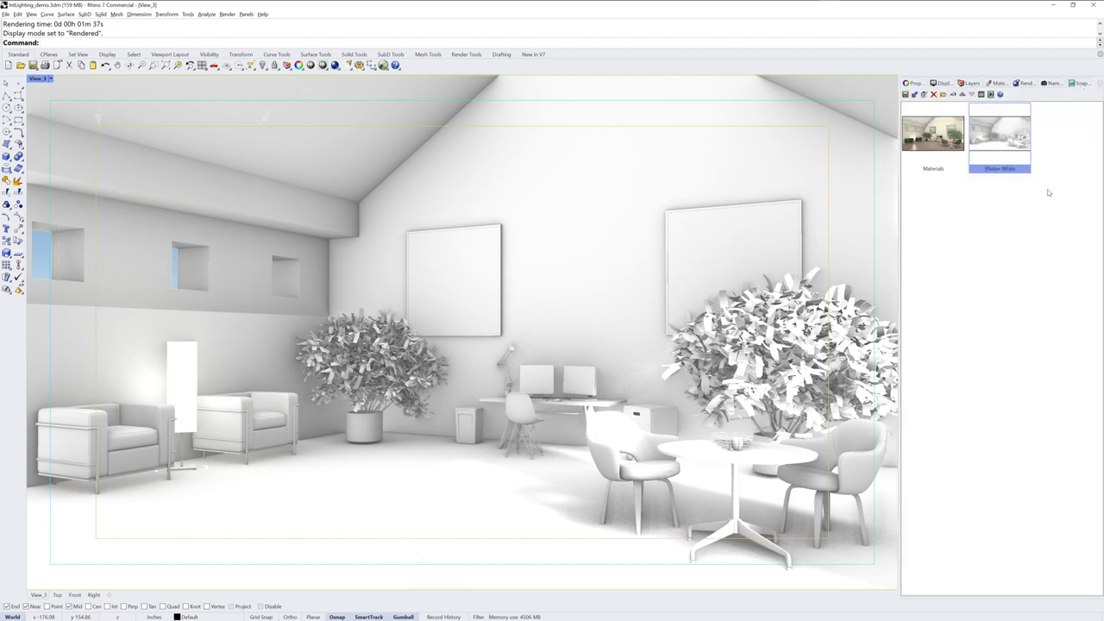
click(935, 138)
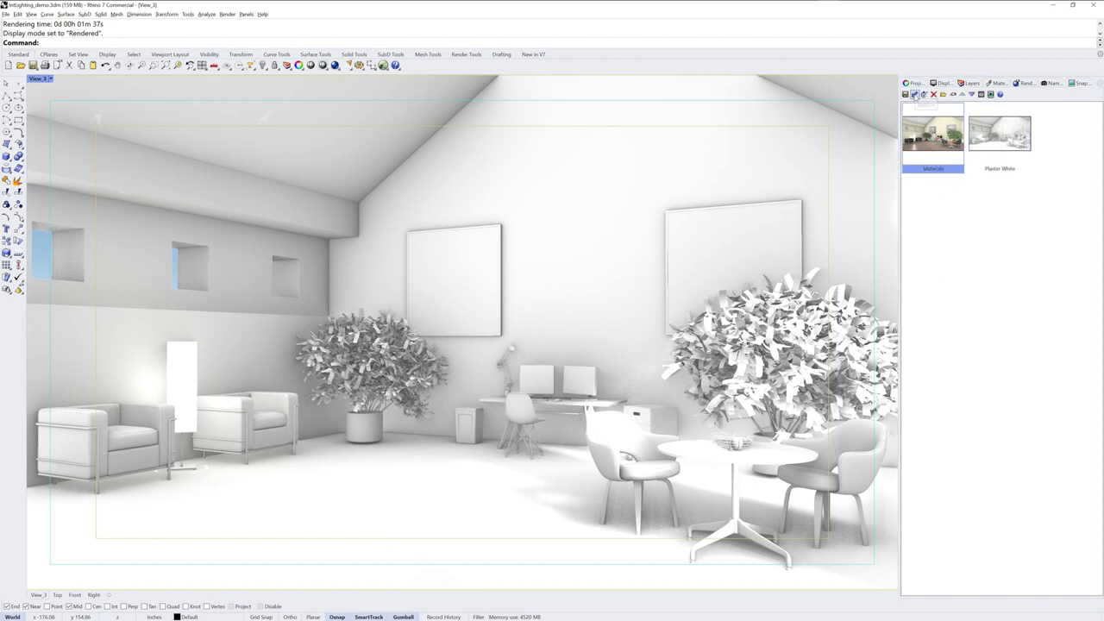
click(914, 95)
click(639, 326)
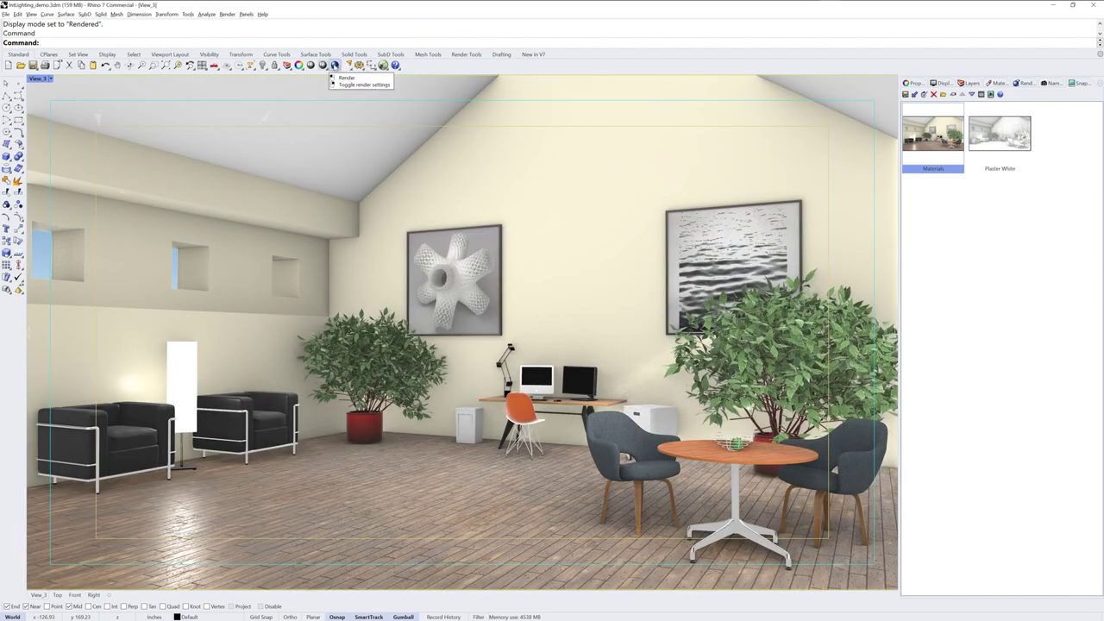
Render the textured interior view at 1920 x 1080 in a new Rhino Render window
click(334, 65)
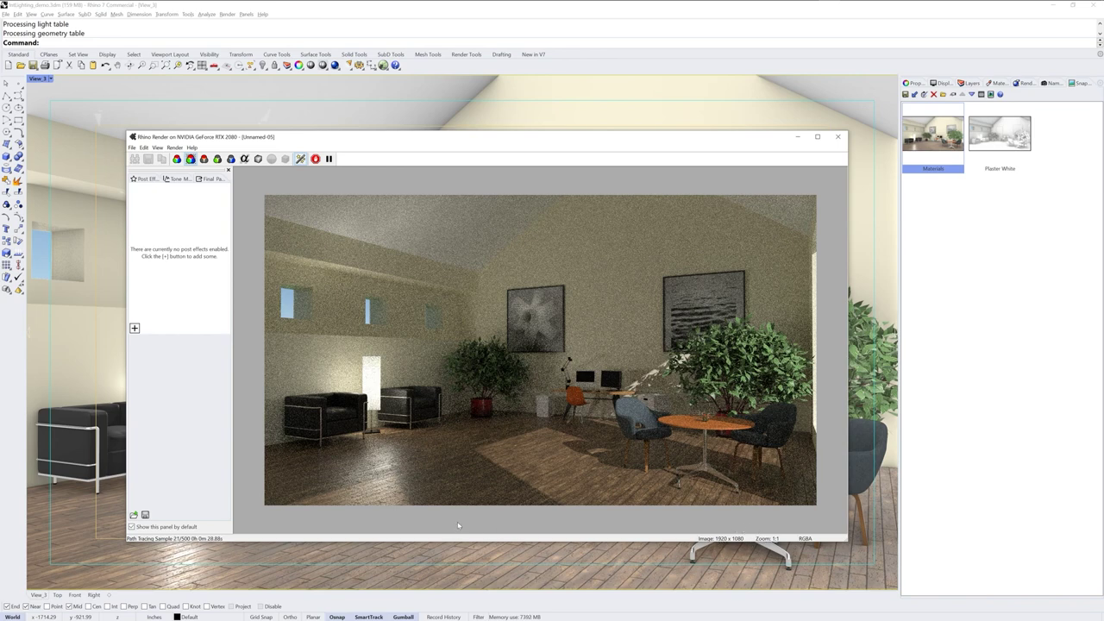
Add the Intel denoiser post effect to the textured interior render and enable it
click(135, 327)
click(166, 408)
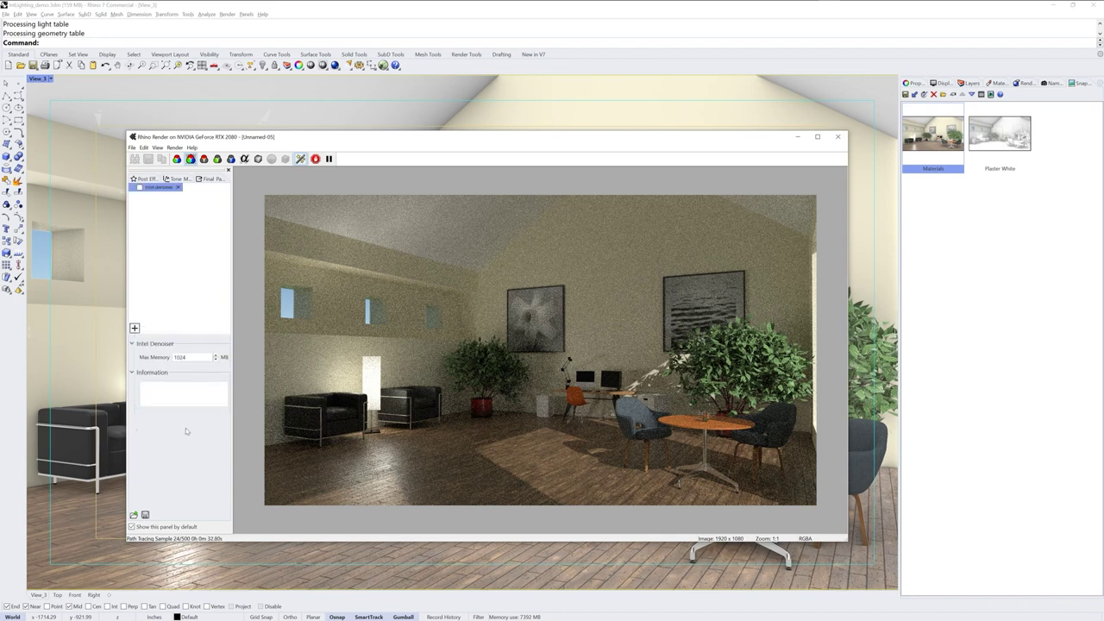
click(139, 187)
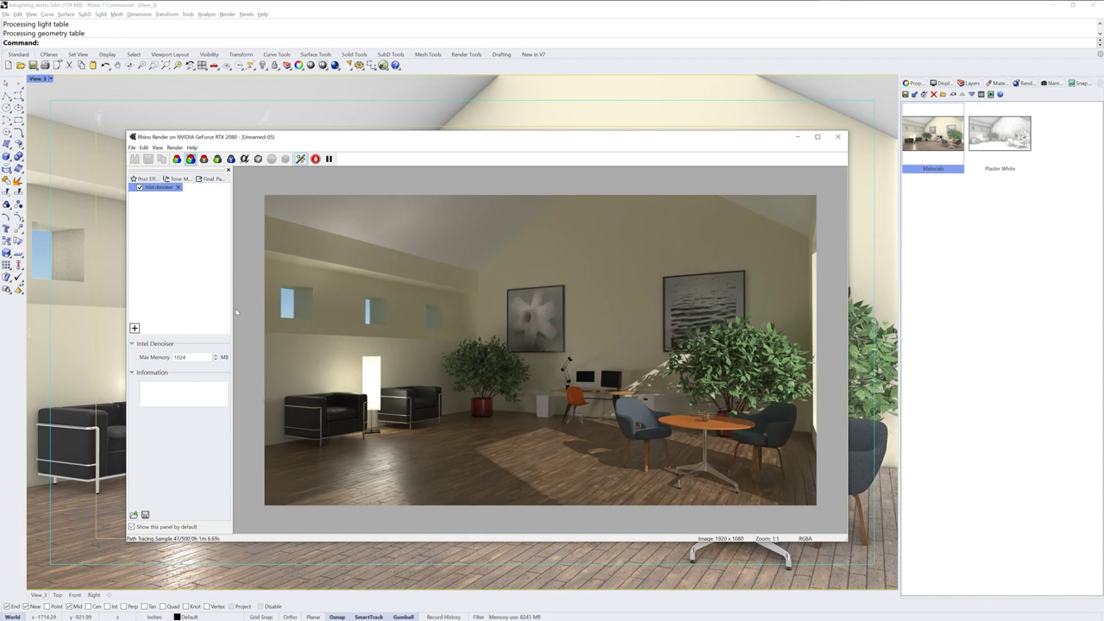
Add and enable a Bloom post effect, raising its brightness threshold and intensity
drag(229, 313, 256, 332)
click(135, 328)
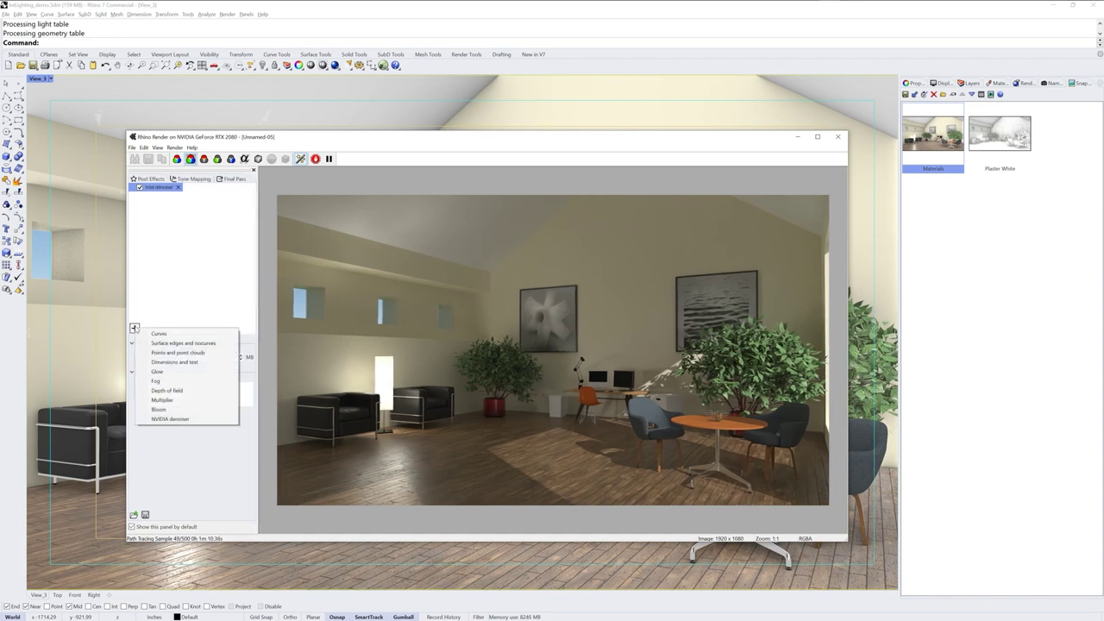
click(176, 410)
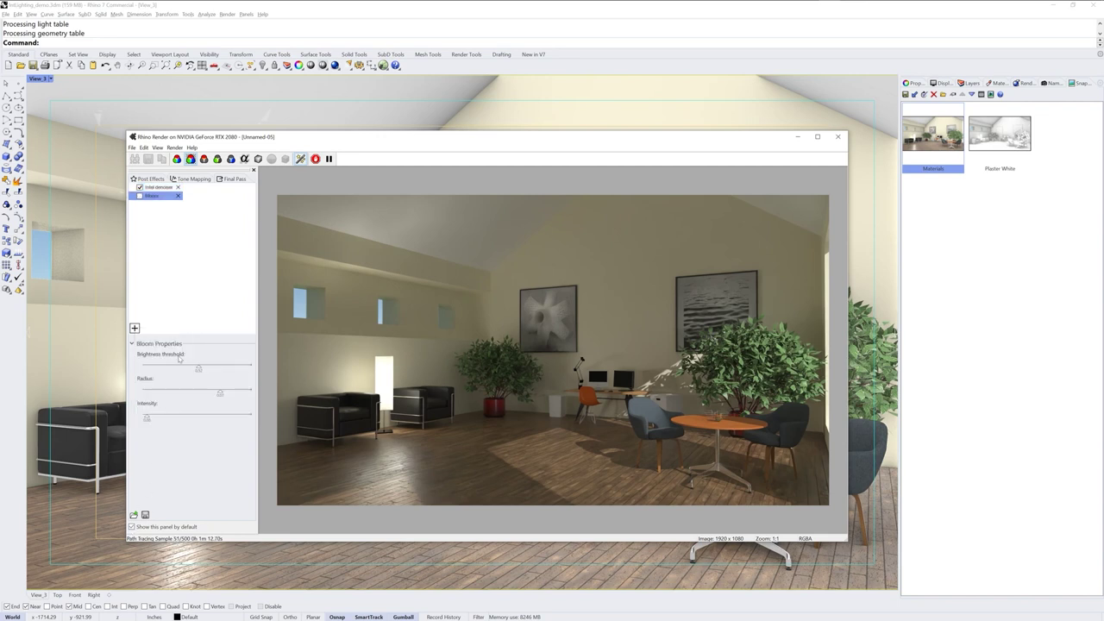
click(140, 197)
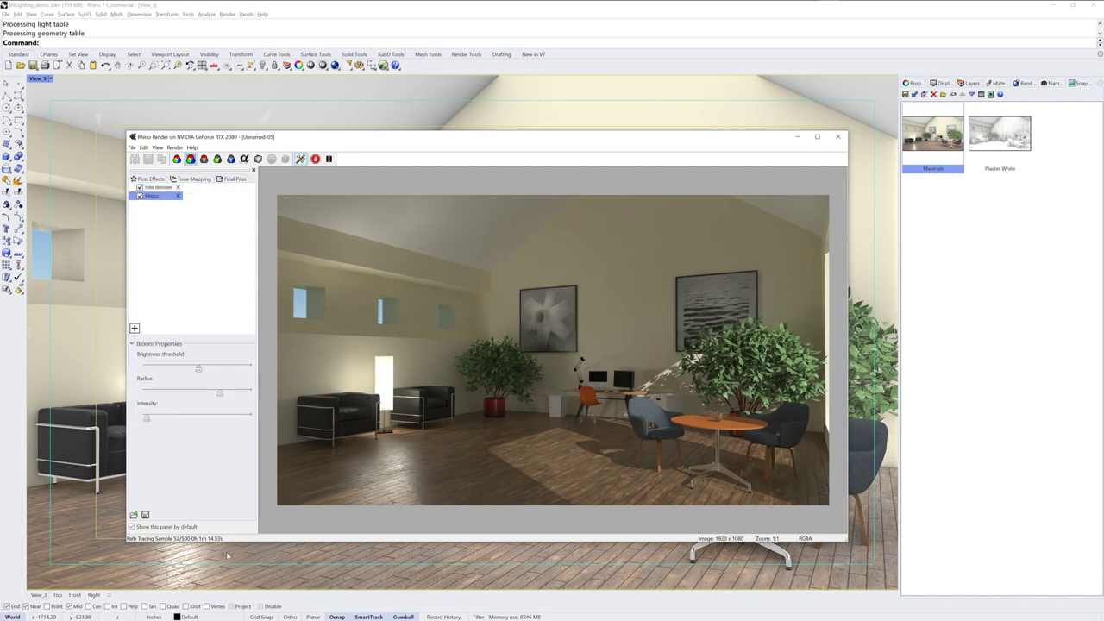
drag(198, 369, 233, 369)
drag(146, 418, 196, 417)
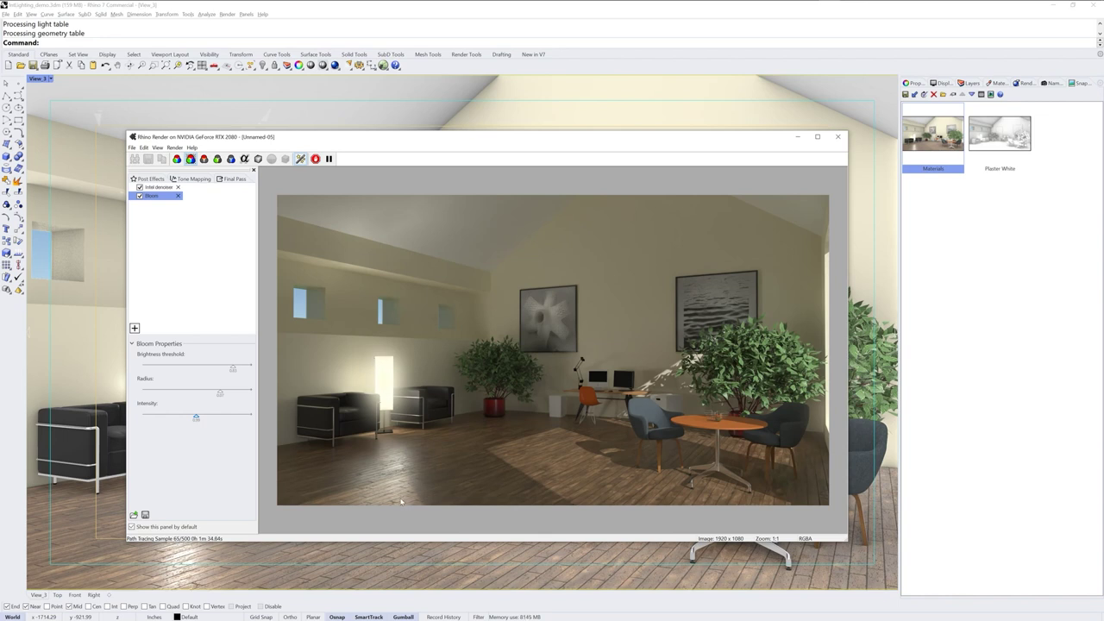
Fine-tune the Bloom brightness threshold for a stronger lamp glow
click(206, 368)
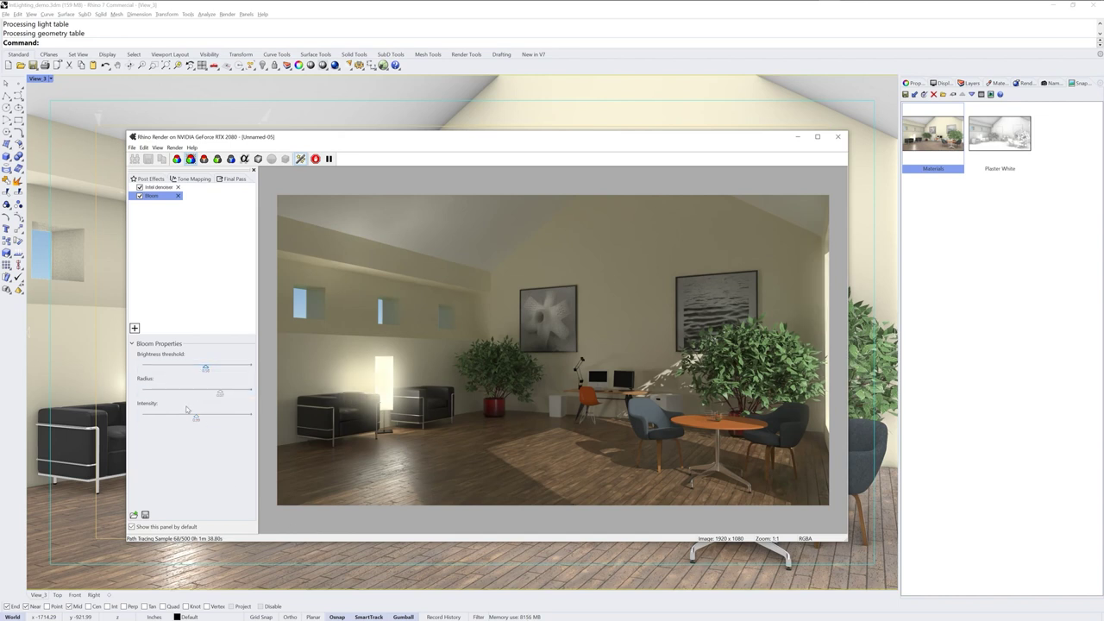
click(184, 368)
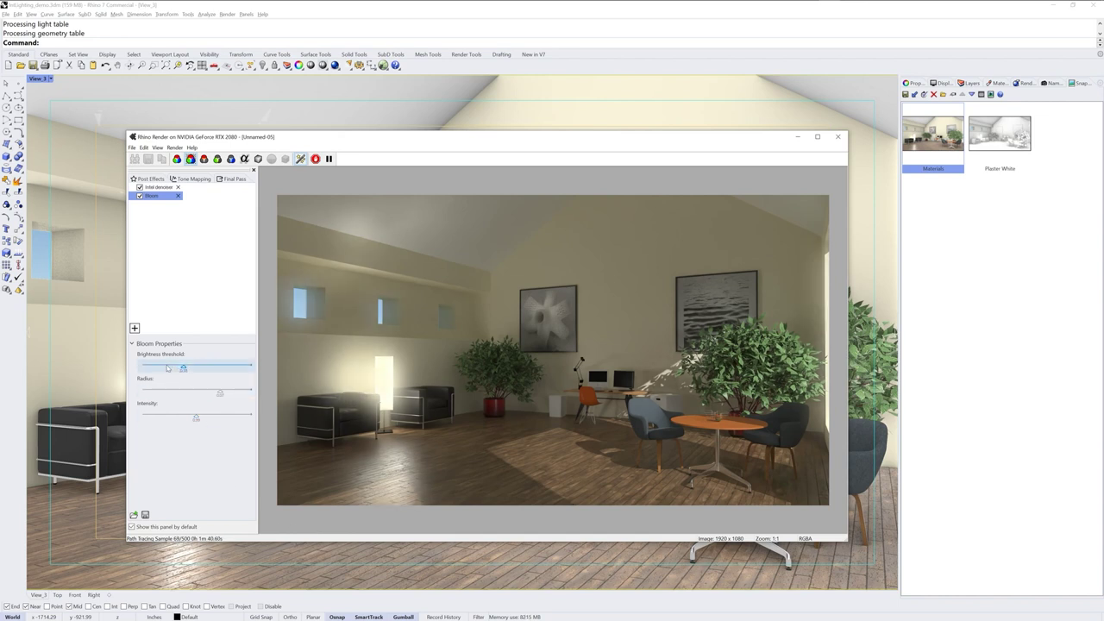
click(167, 368)
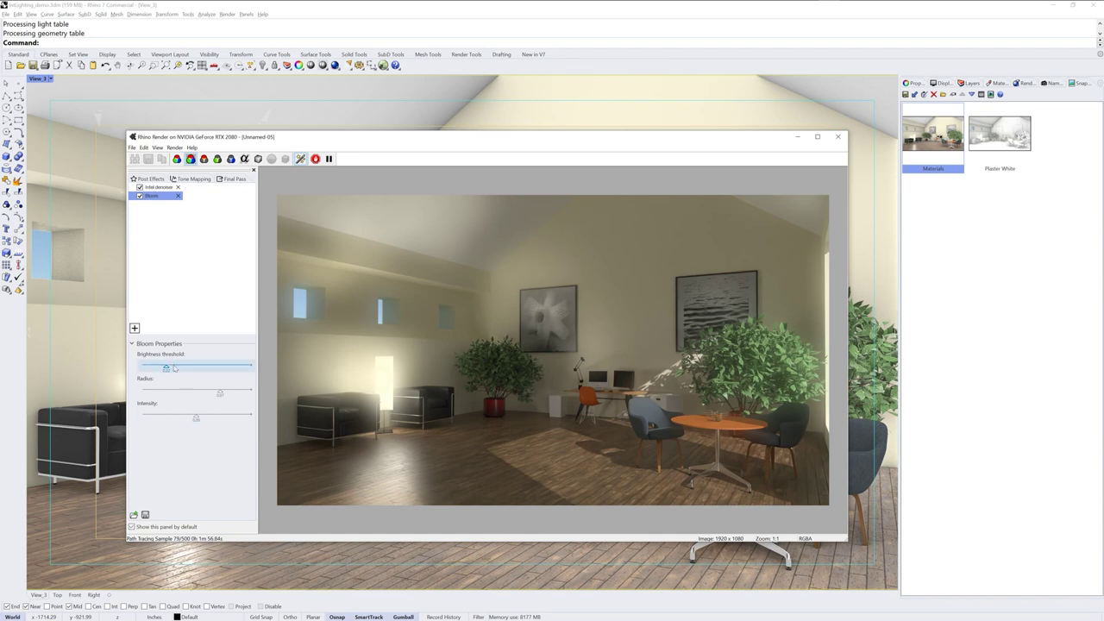
drag(166, 368, 232, 367)
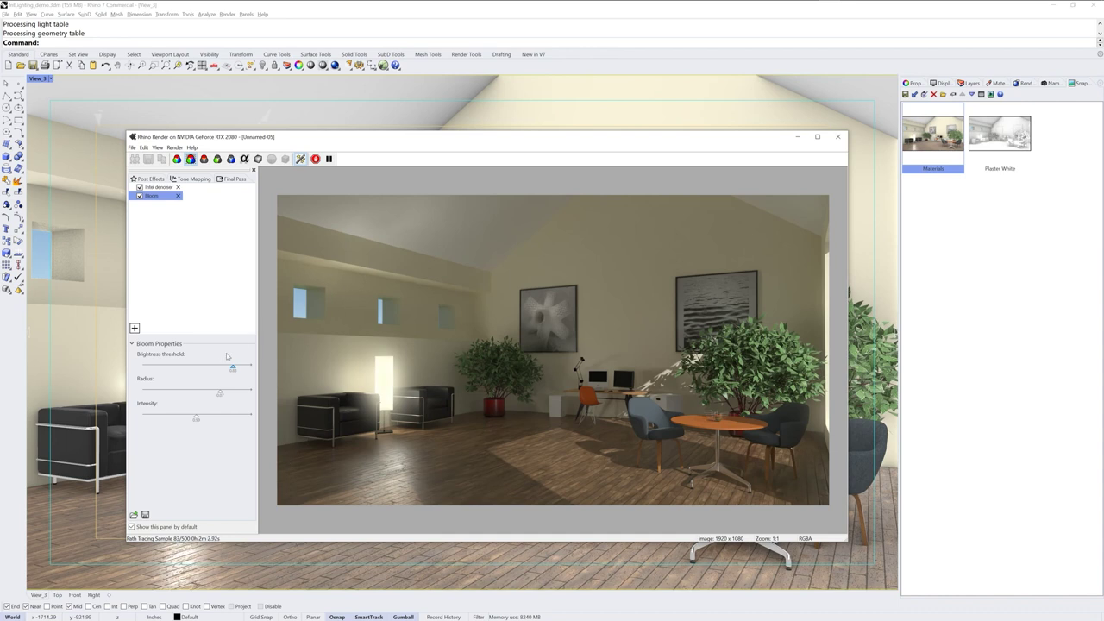
click(195, 367)
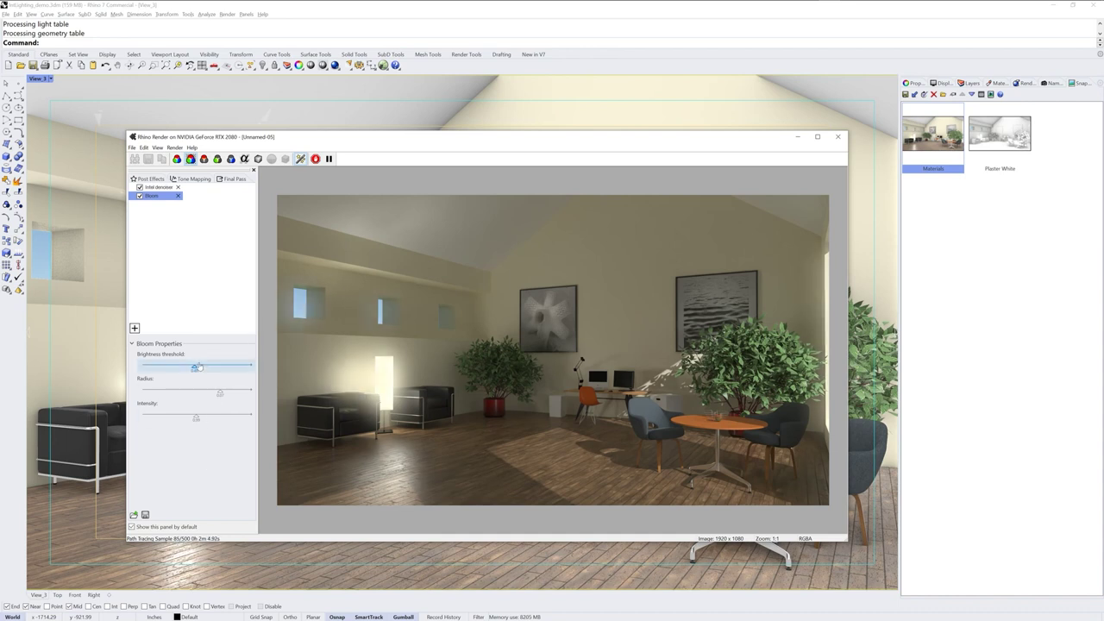
click(201, 368)
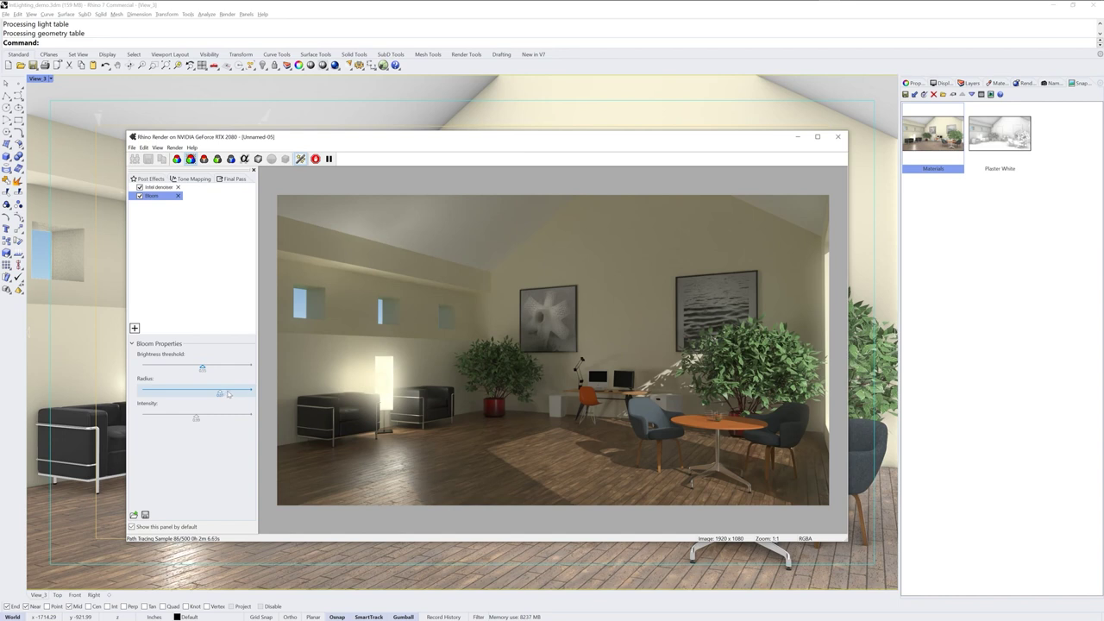
Enlarge the Bloom radius and reduce its intensity
click(230, 392)
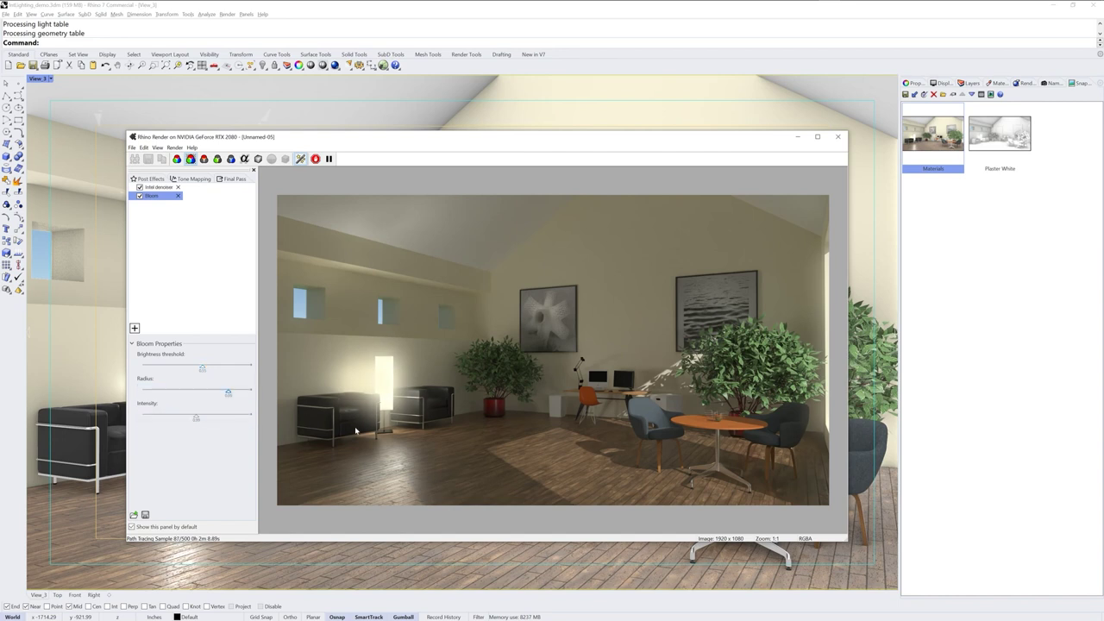
click(192, 392)
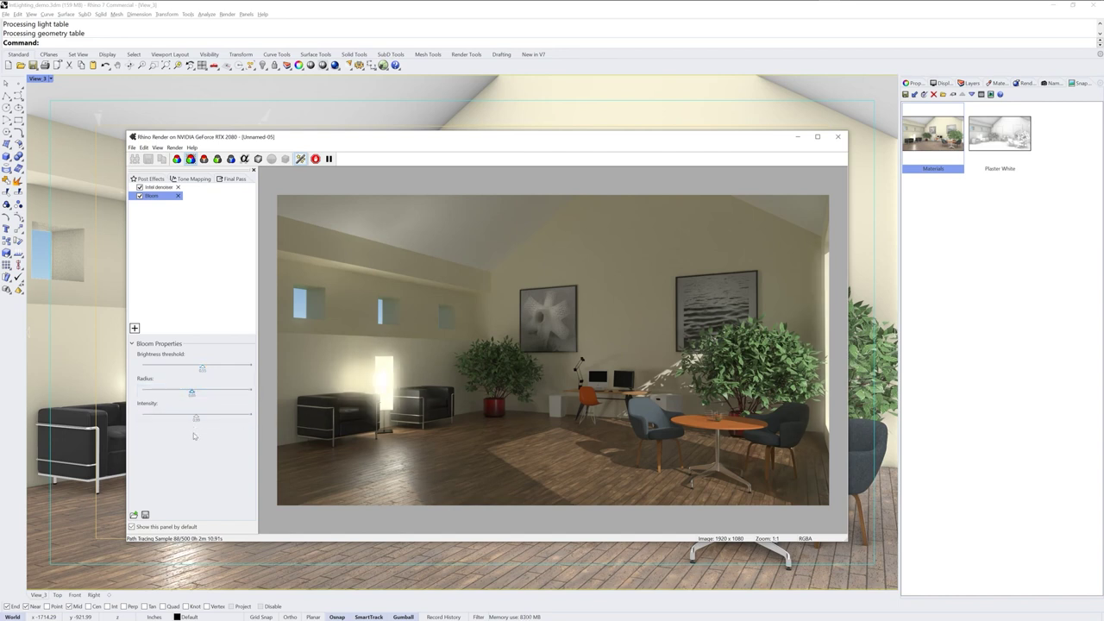
click(217, 393)
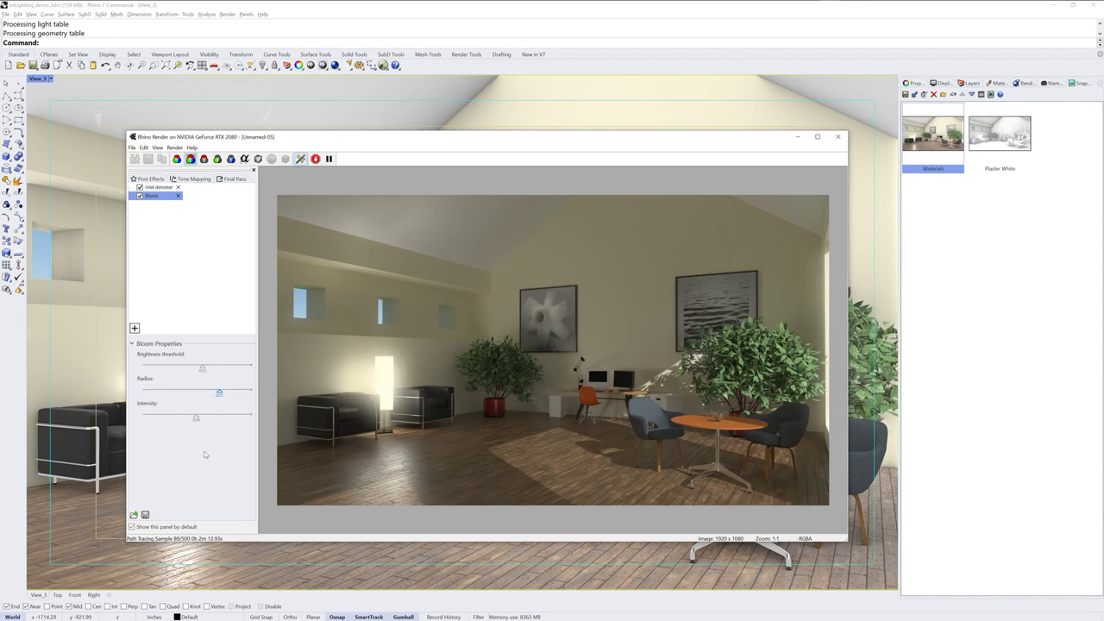
click(177, 416)
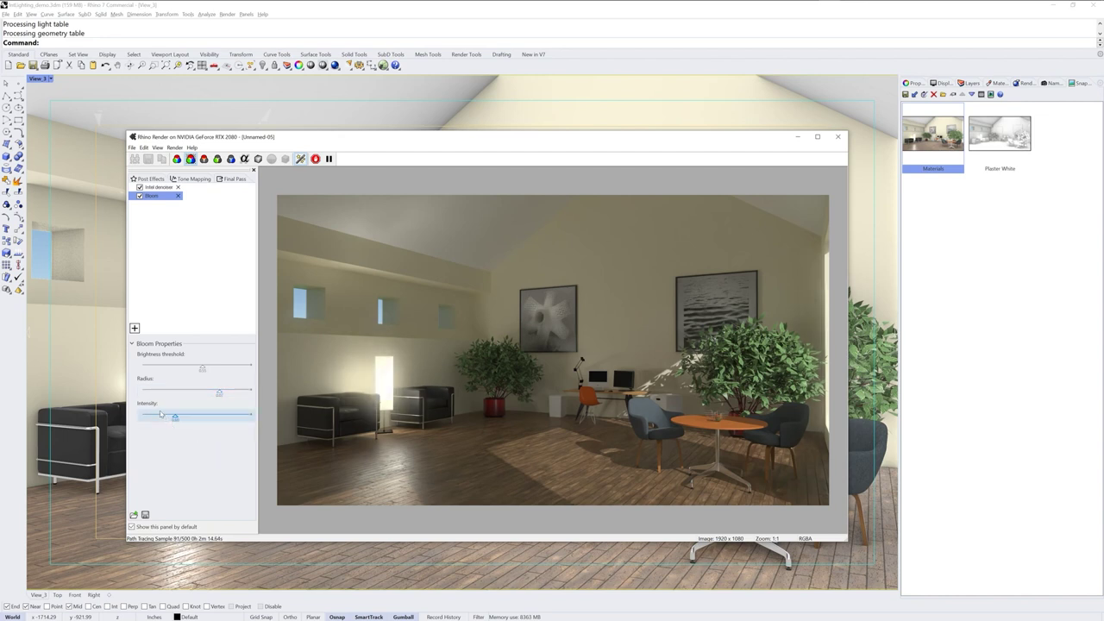
click(159, 416)
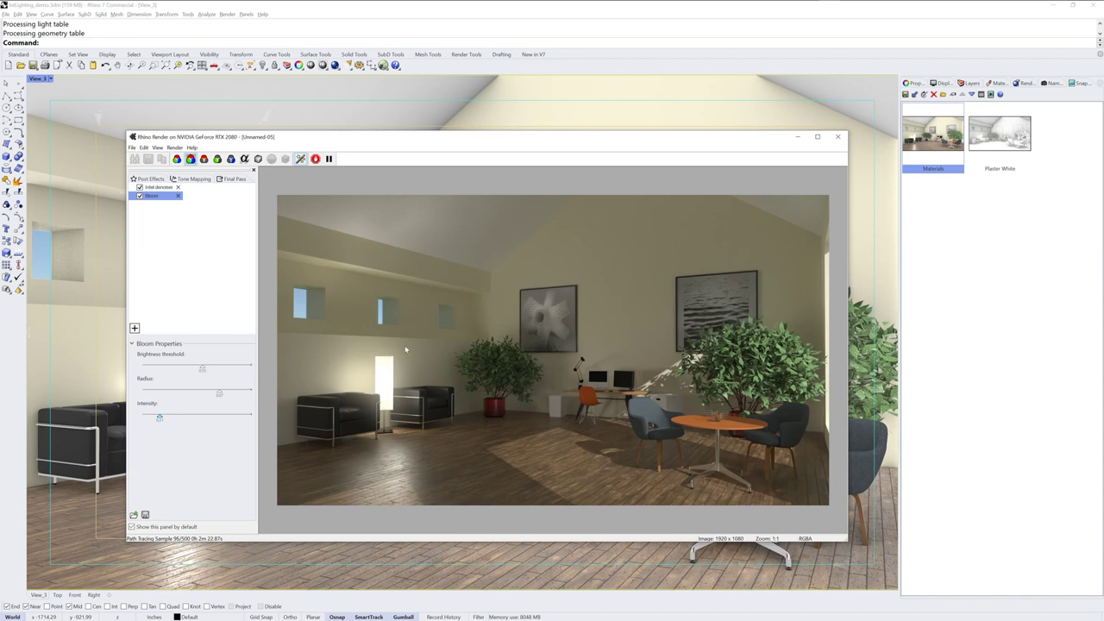
Toggle Bloom off and on to compare the render with and without it
click(140, 196)
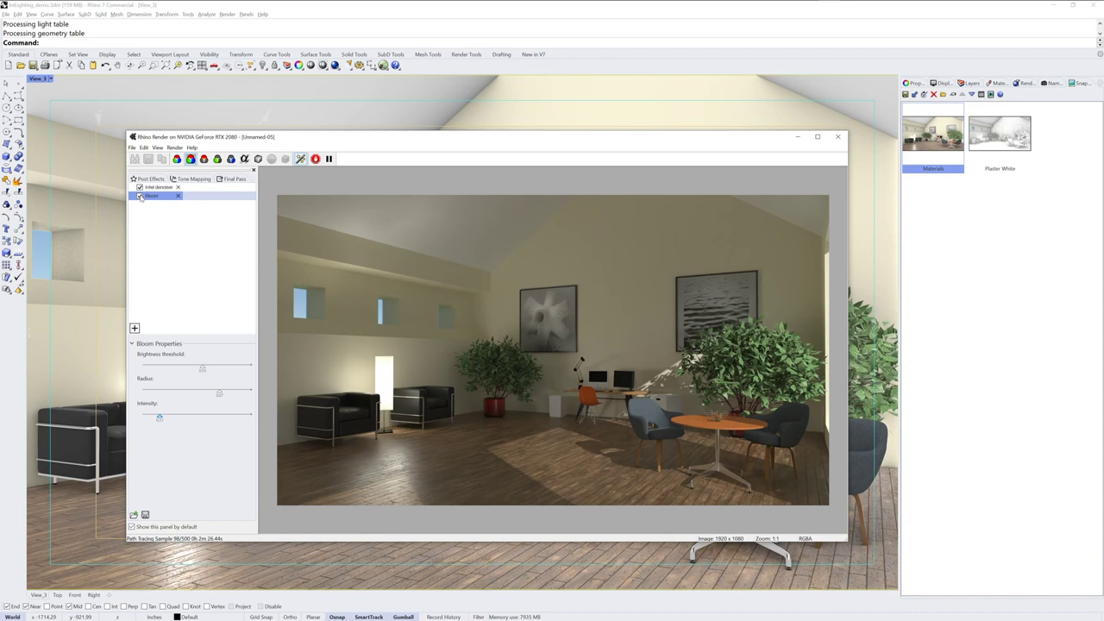
click(139, 197)
click(139, 197)
click(139, 197)
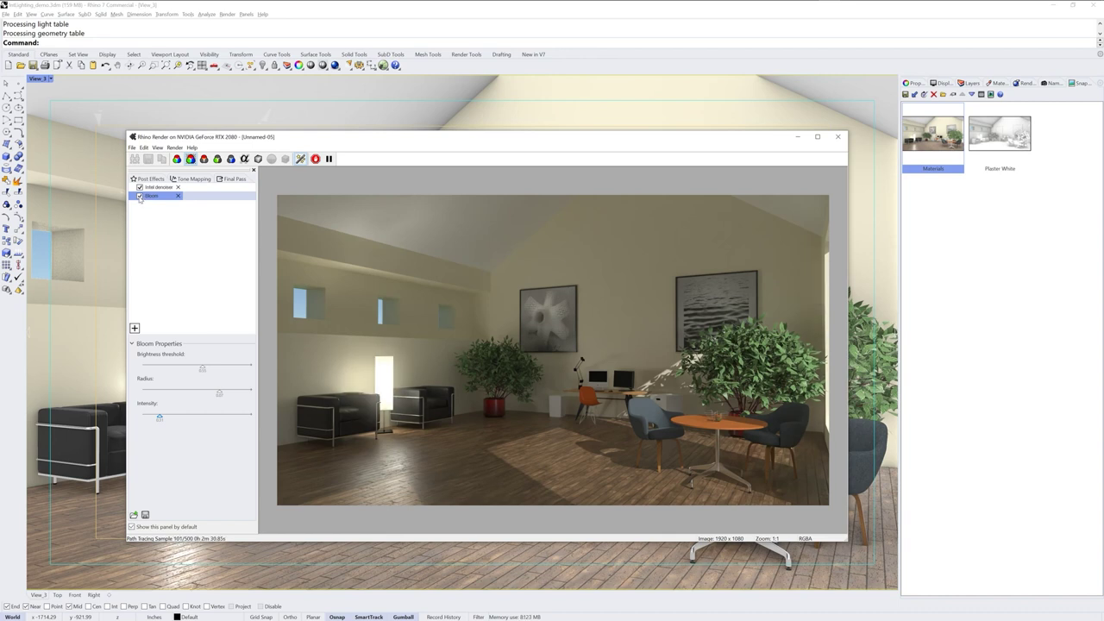
Lower Bloom intensity slightly, then compare with Bloom and the Intel denoiser toggled off and on
drag(159, 417, 151, 422)
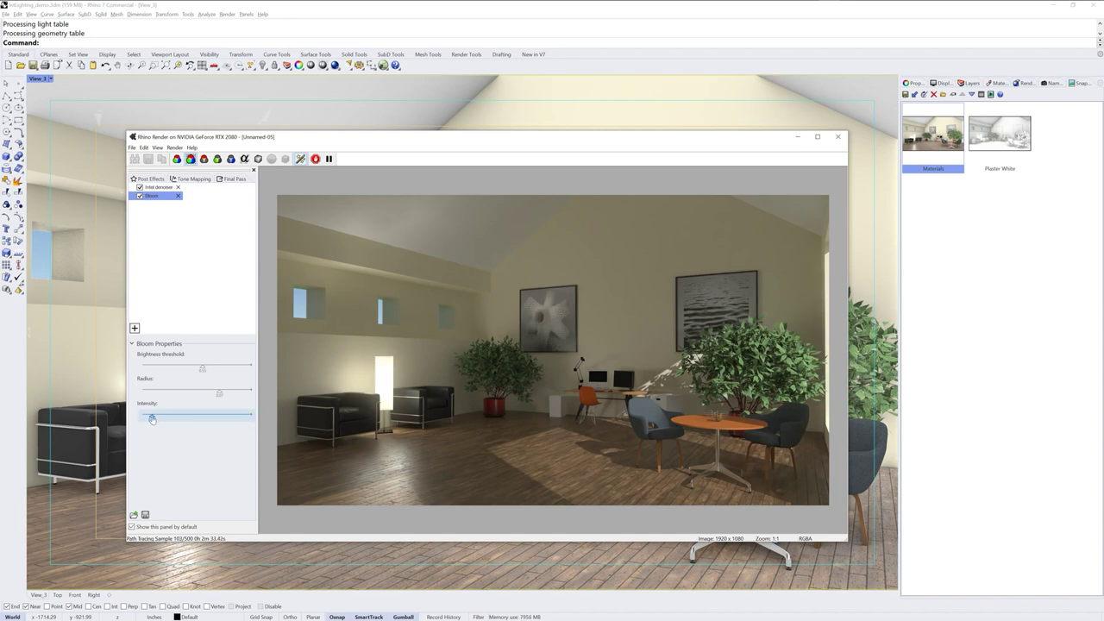
click(140, 197)
click(140, 196)
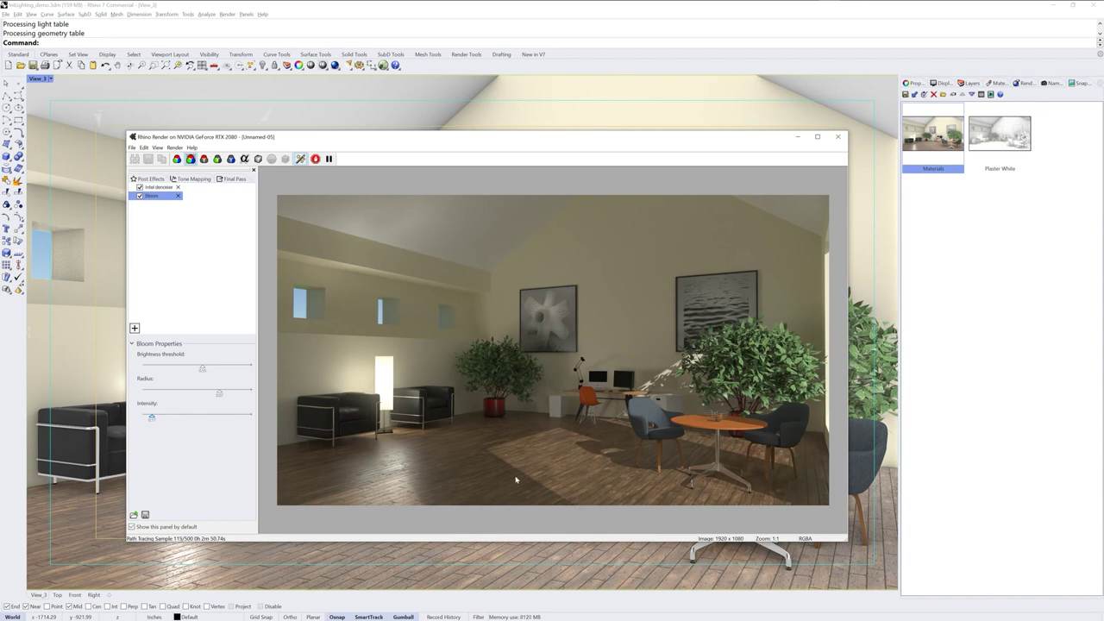
click(140, 187)
click(139, 187)
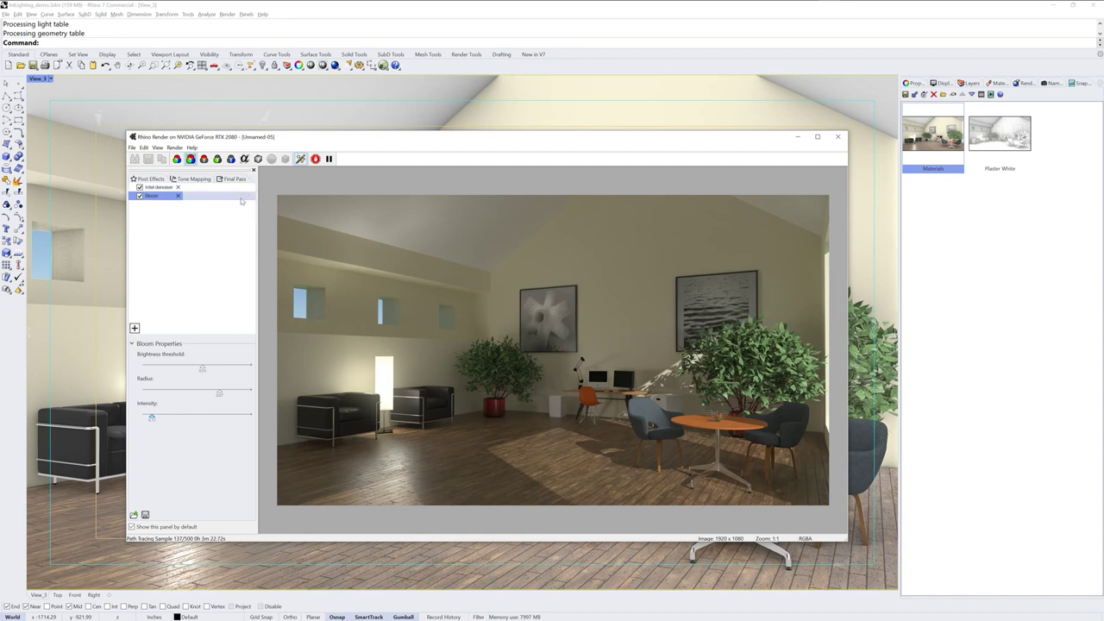
Switch the render's tone mapping method from Clamp to Filmic
click(194, 178)
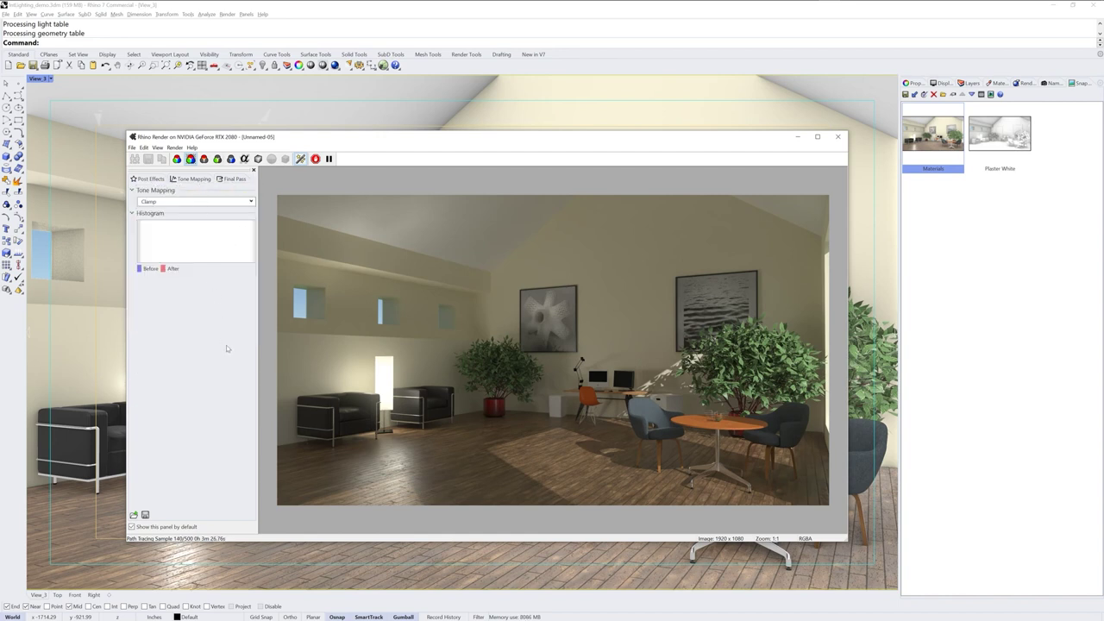
click(251, 202)
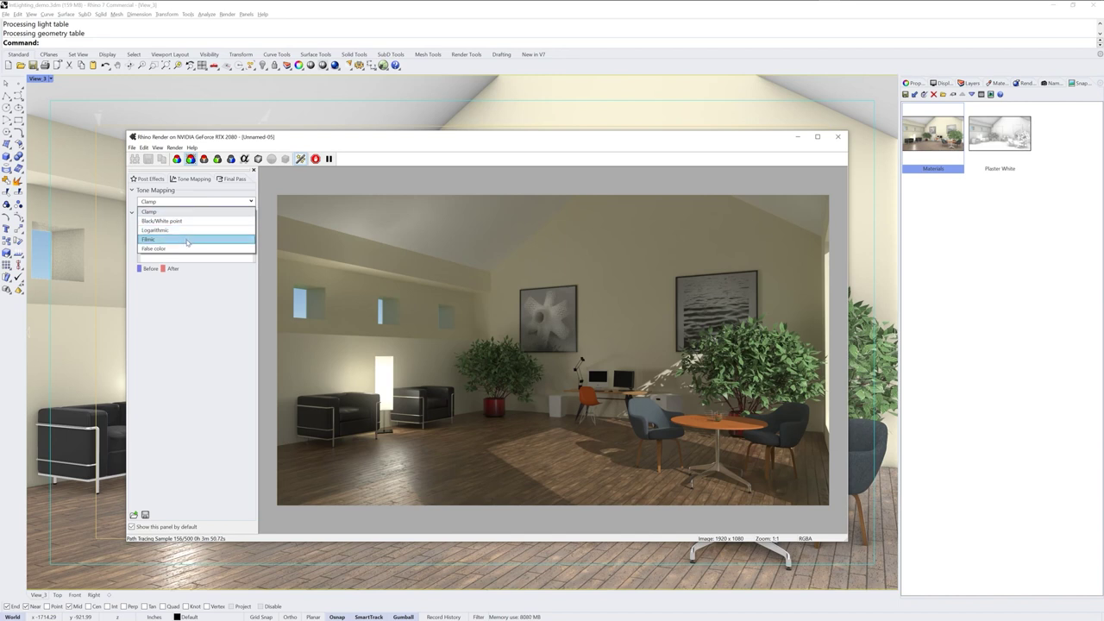
click(187, 240)
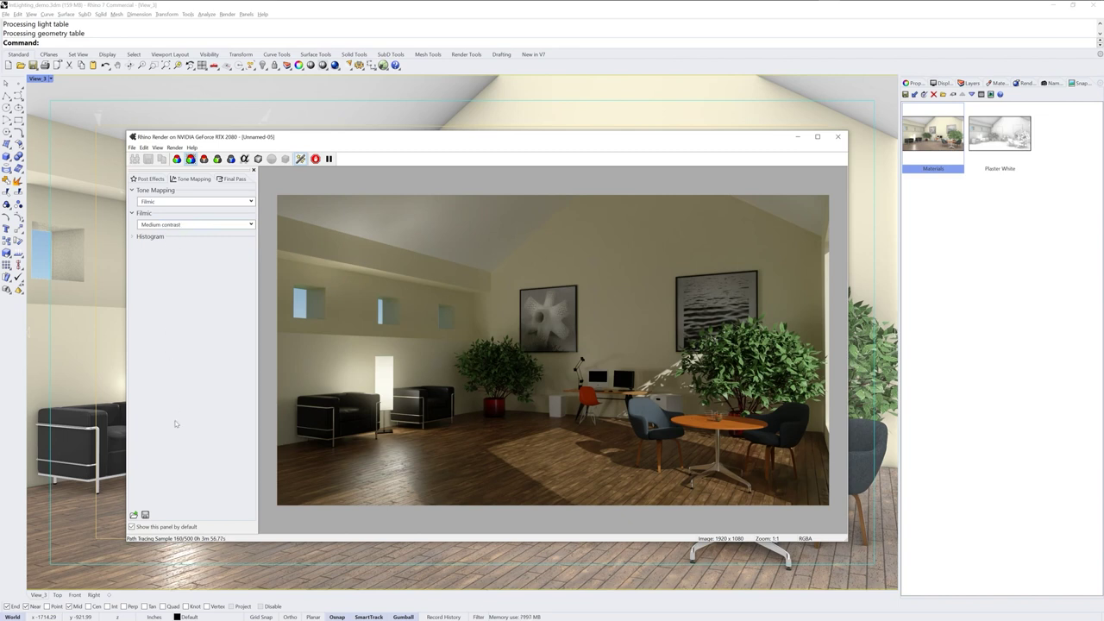
Add Hue/Saturation/Luminance and Brightness/Contrast final-pass effects to the render
click(232, 179)
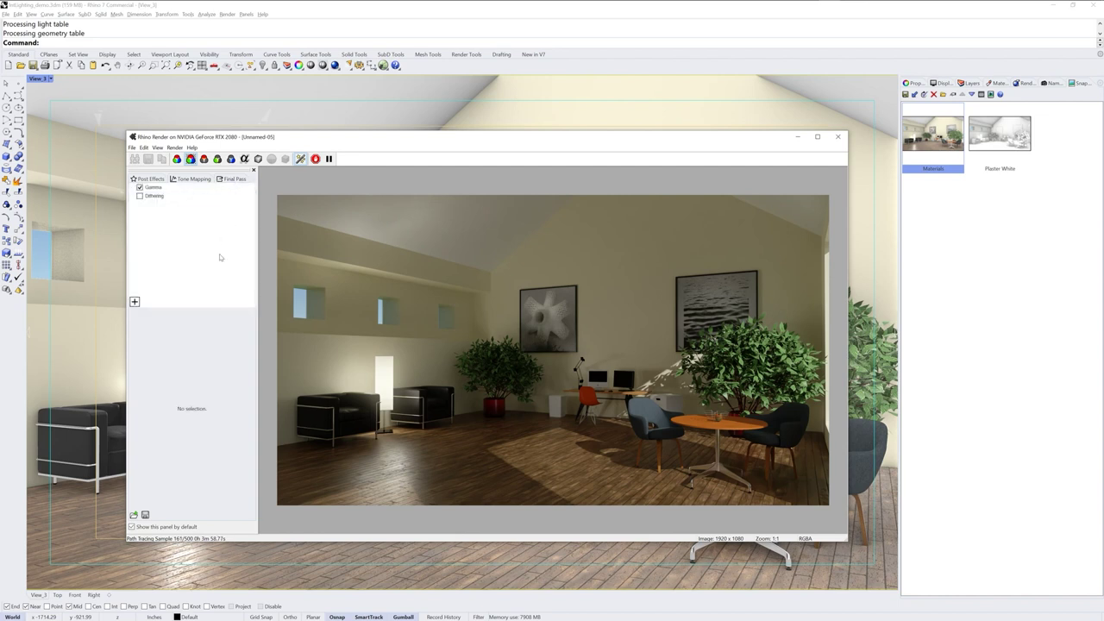
click(134, 300)
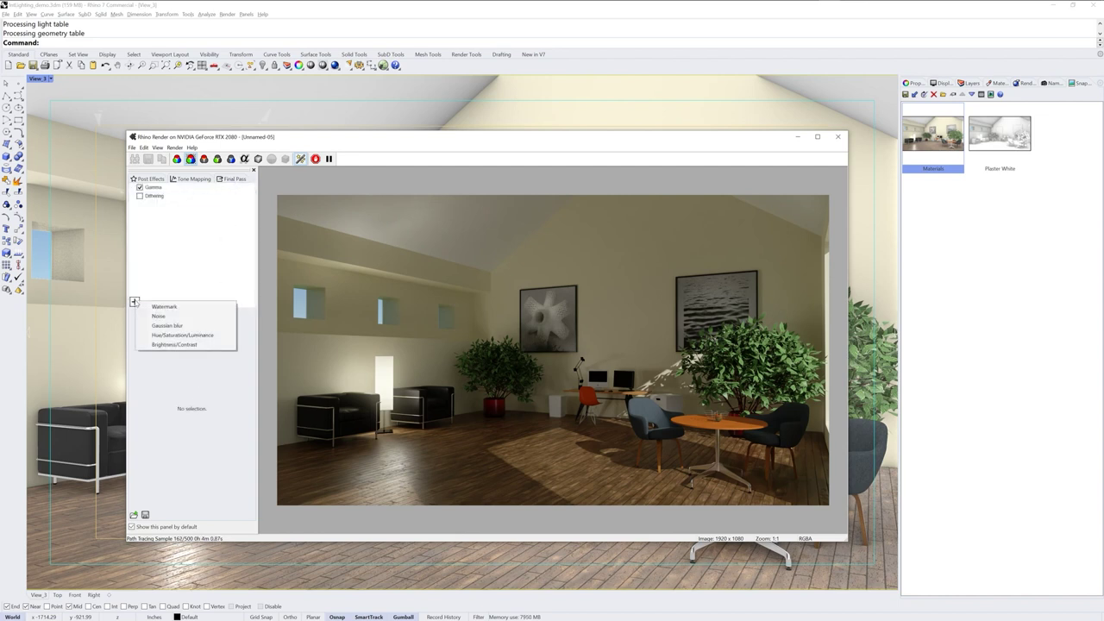
click(219, 336)
click(135, 302)
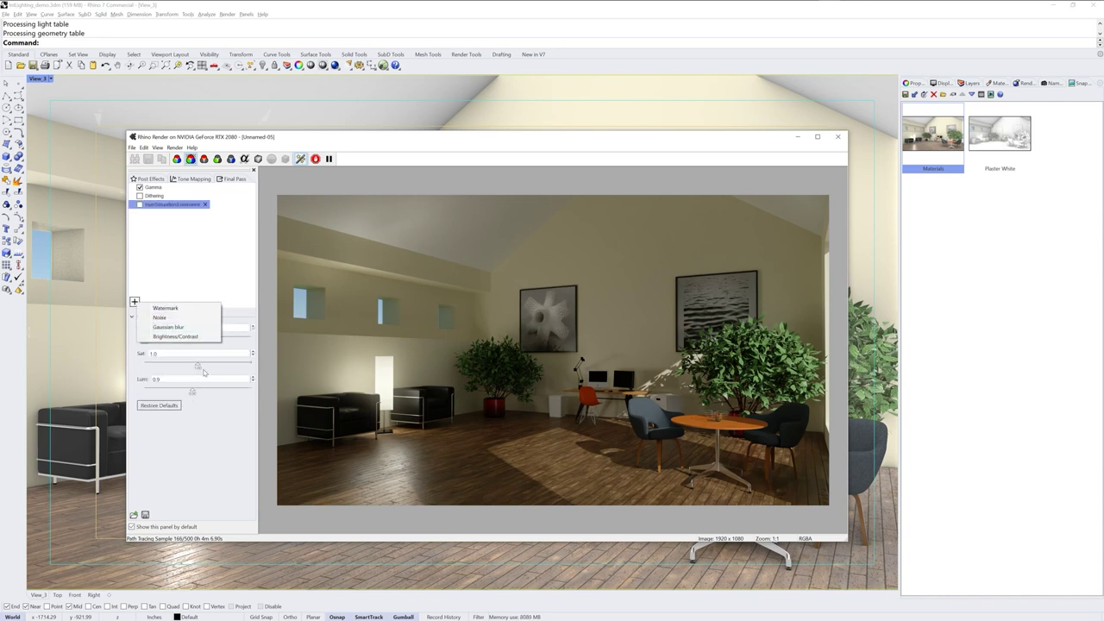
click(175, 336)
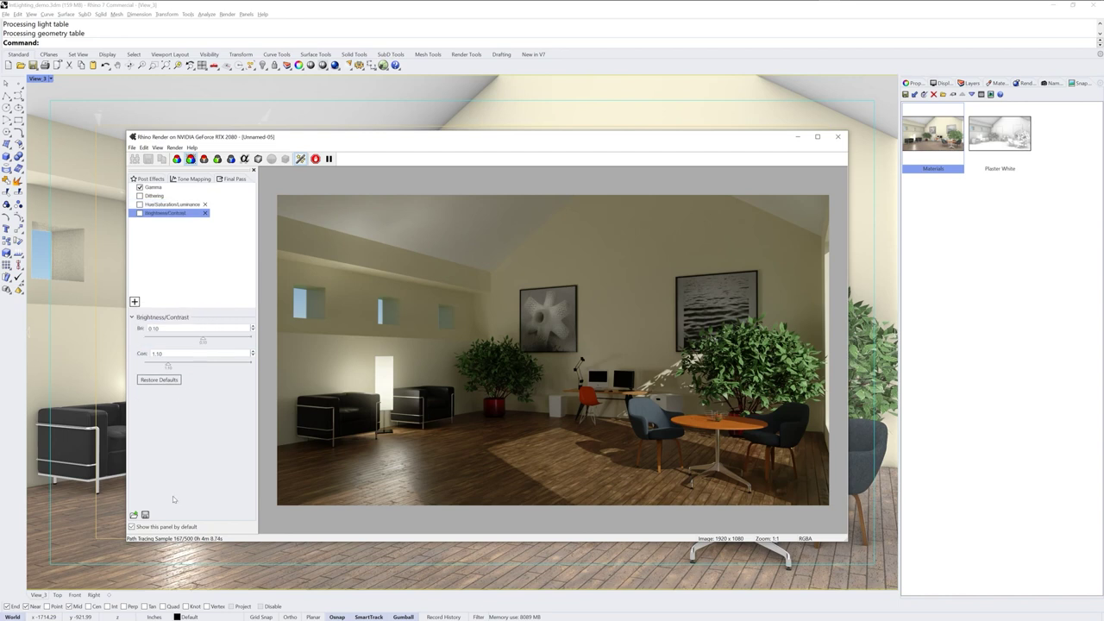
Restore default values on both Brightness/Contrast and Hue/Saturation/Luminance
click(168, 381)
click(172, 204)
click(168, 405)
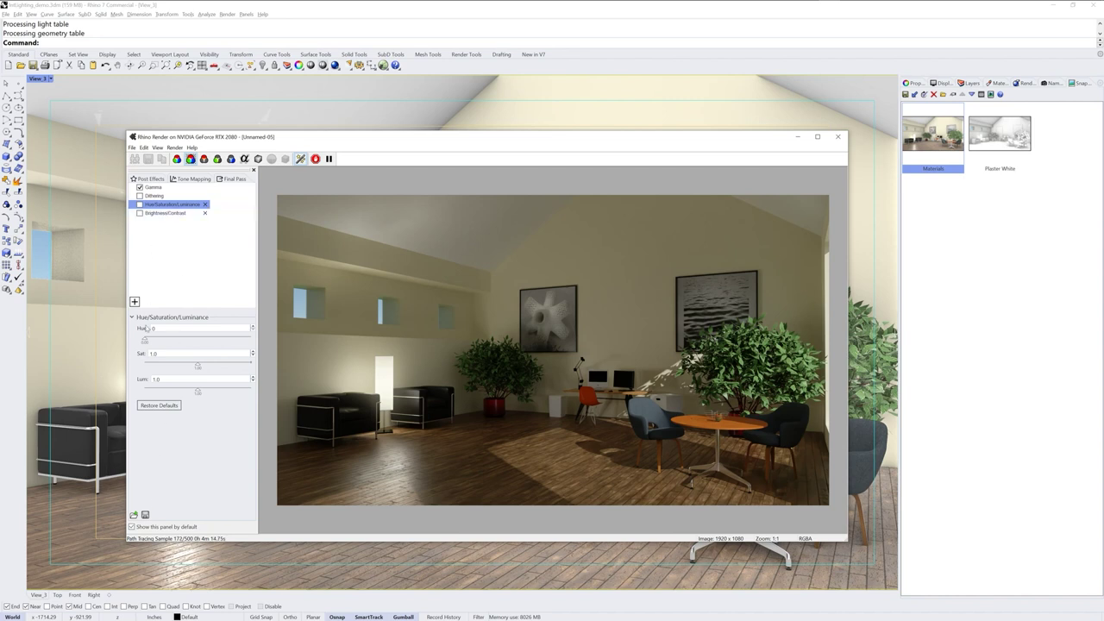
Enable Hue/Saturation/Luminance and try luminance values between 1.1 and 1.4
click(140, 204)
click(252, 377)
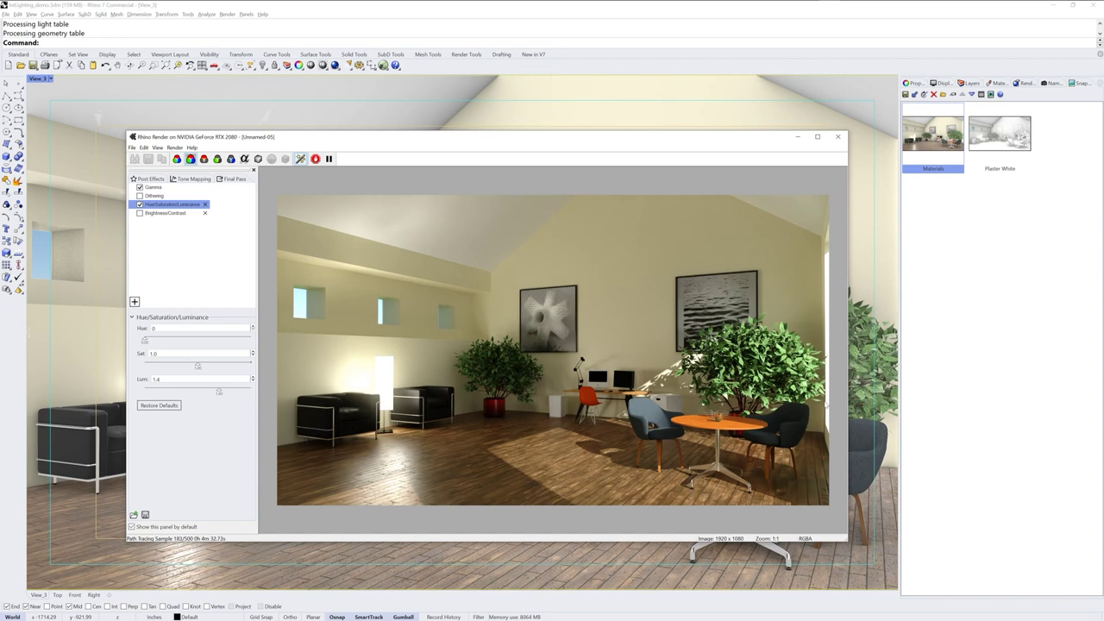
click(253, 381)
click(253, 382)
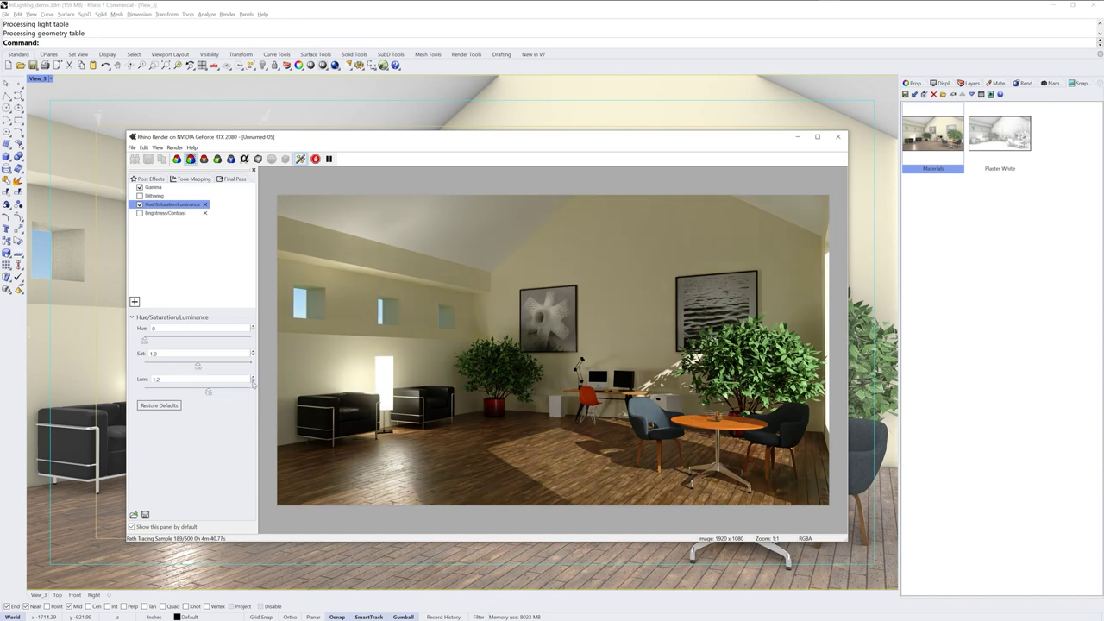
click(253, 381)
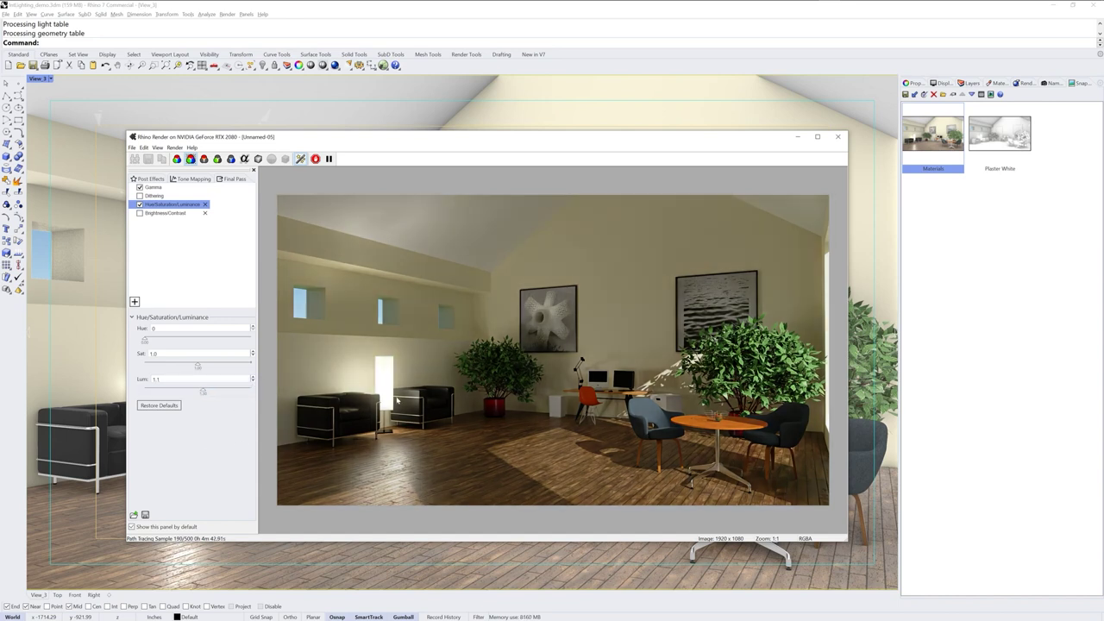
click(253, 376)
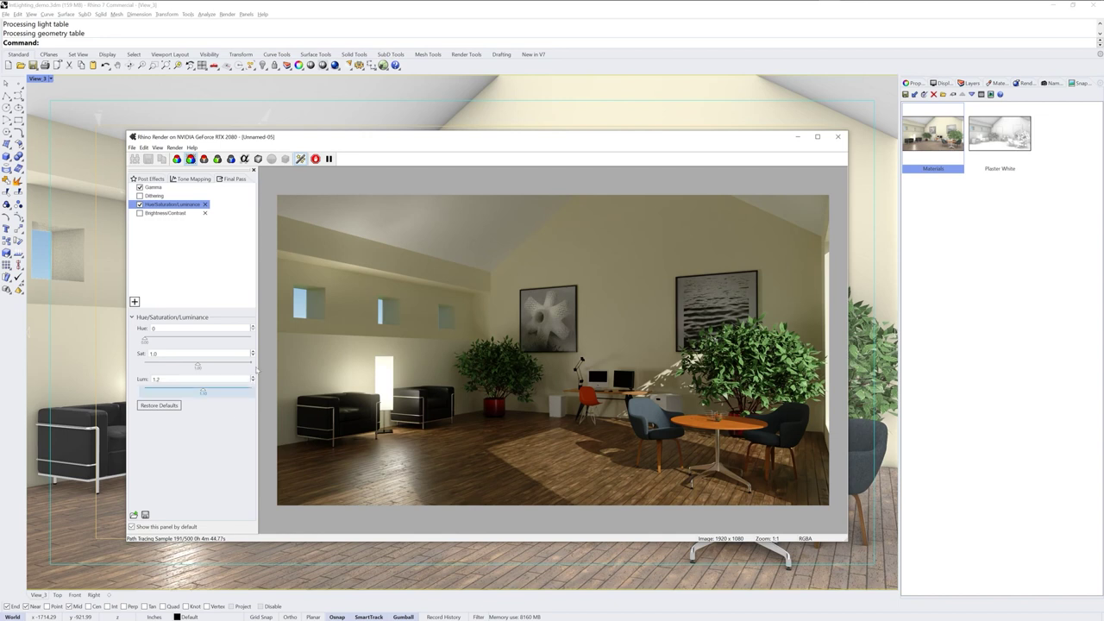
Test saturation up to 1.3, then settle on saturation 1.0 and luminance 1.1
click(252, 351)
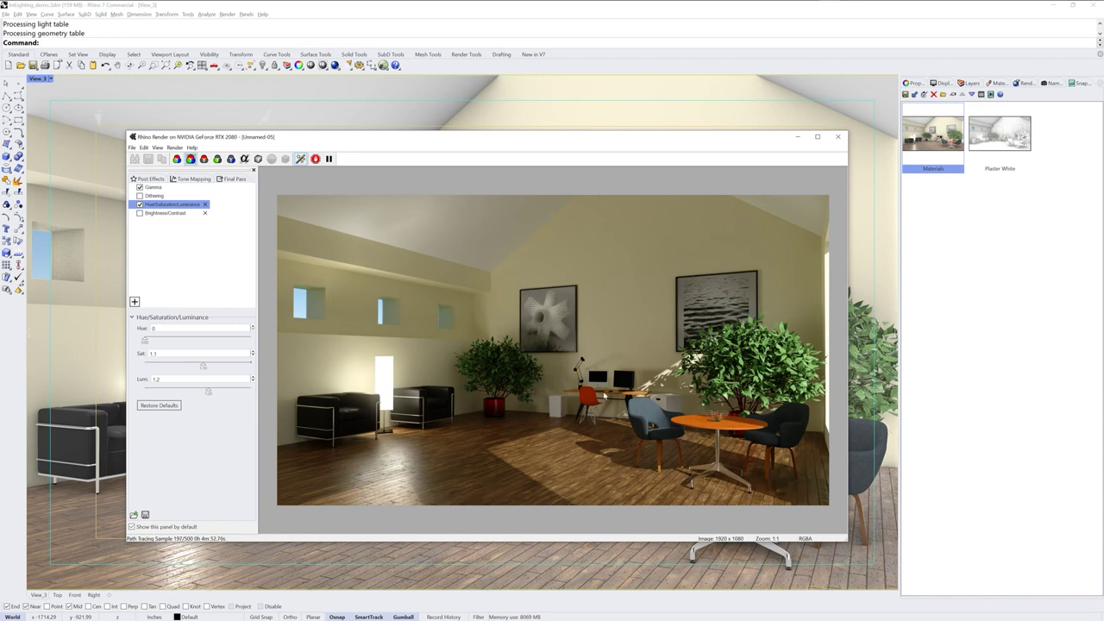
click(254, 351)
click(253, 355)
click(254, 356)
click(253, 381)
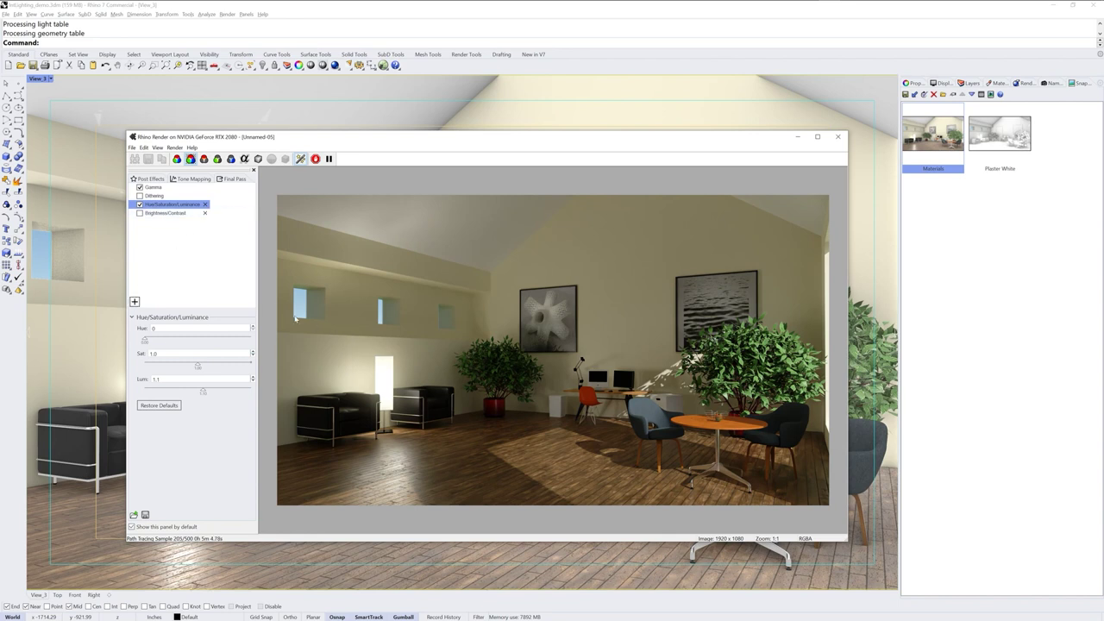
Enable Brightness/Contrast and test brightness values from 0.10 to 0.30
click(174, 214)
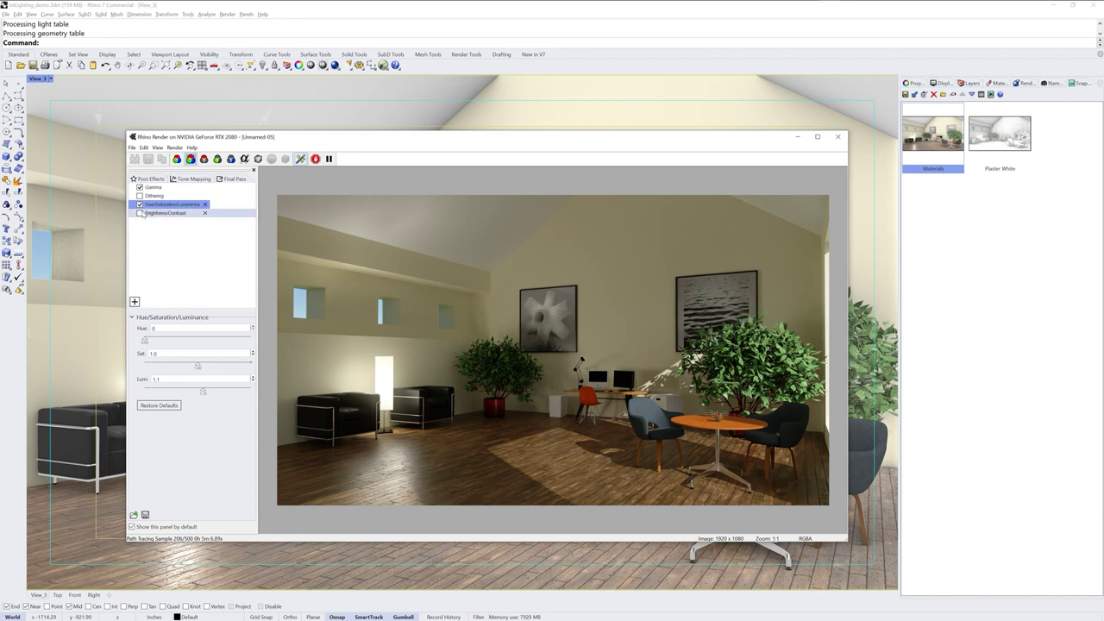
click(140, 213)
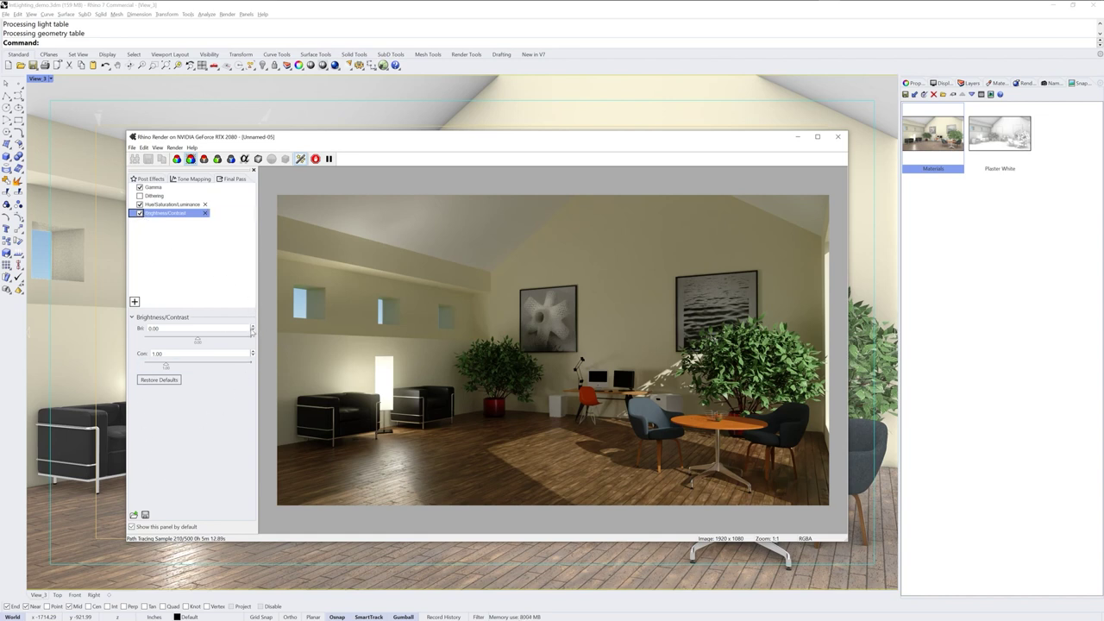
click(253, 327)
click(253, 326)
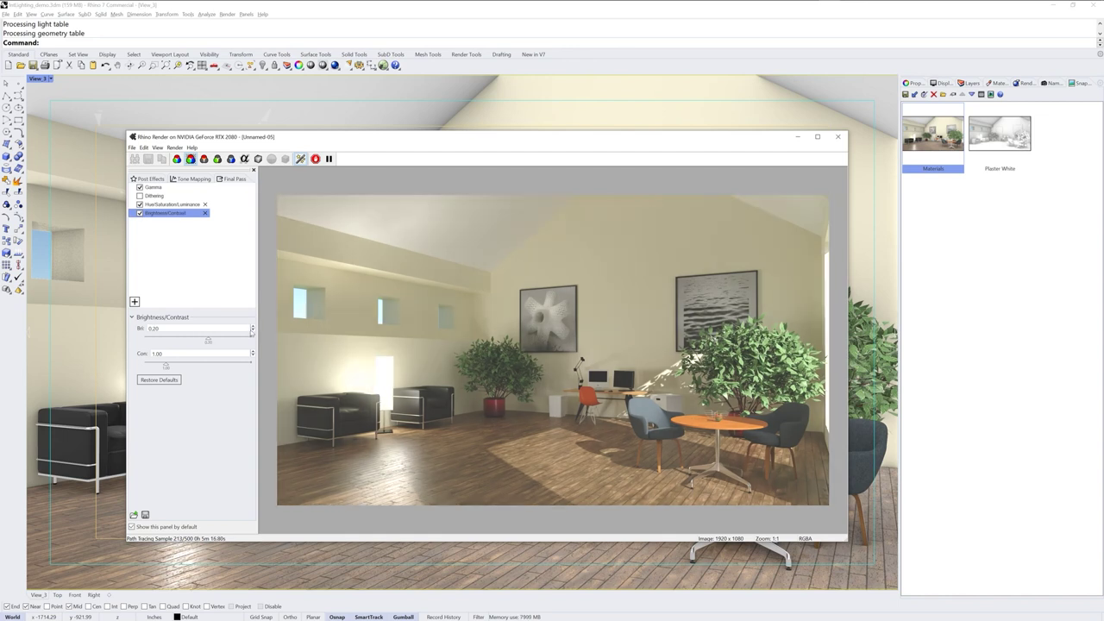
click(253, 327)
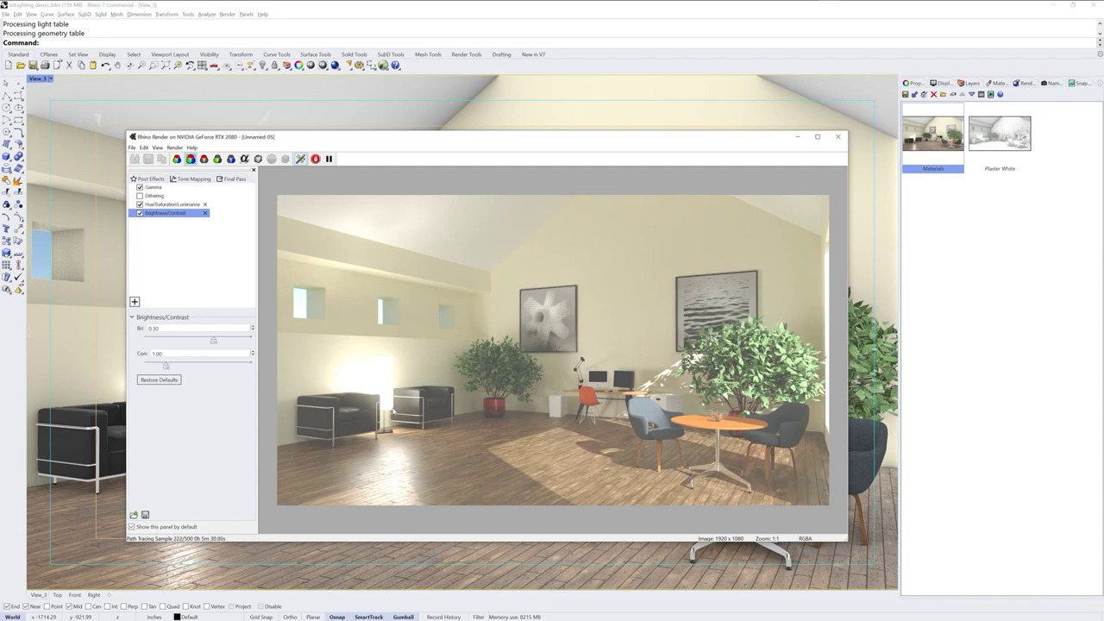
click(252, 330)
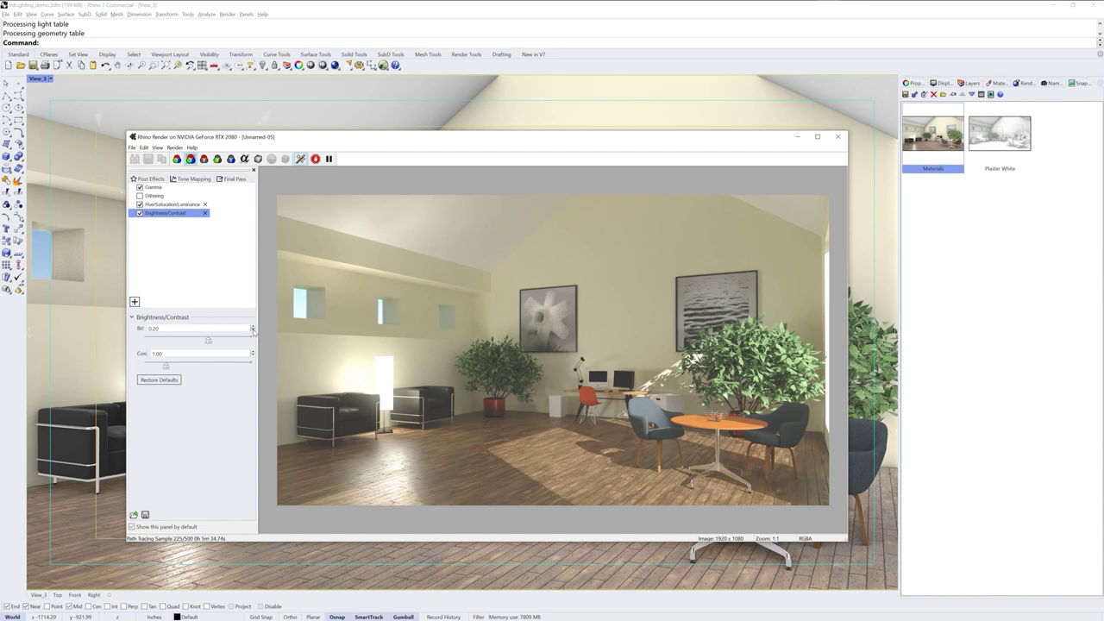
click(252, 331)
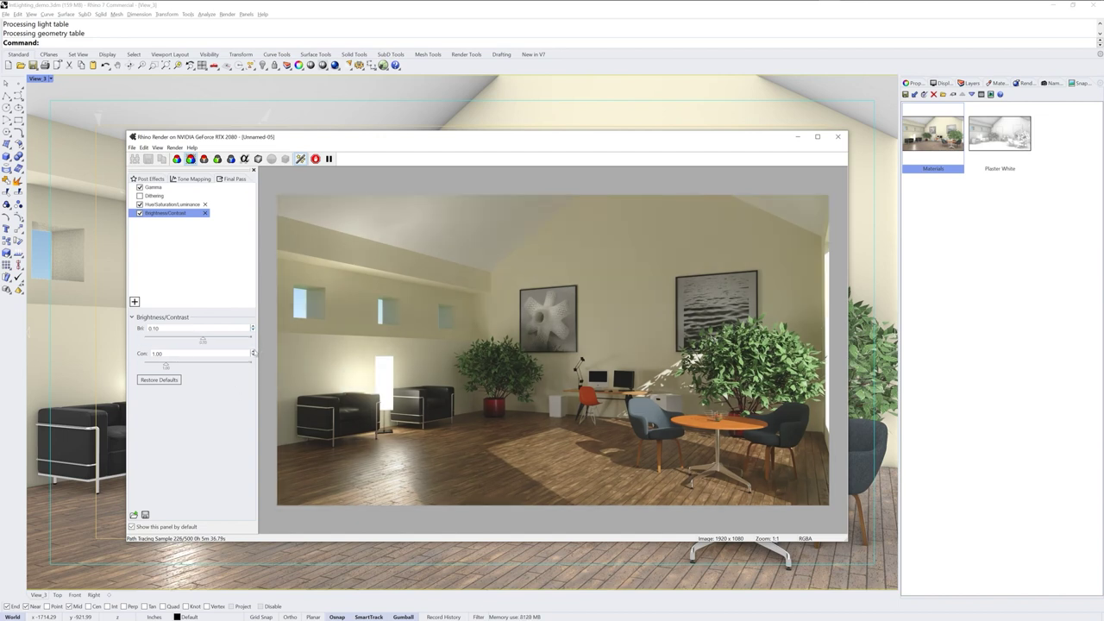
Set contrast to 1.20 and brightness to 0.20
click(253, 352)
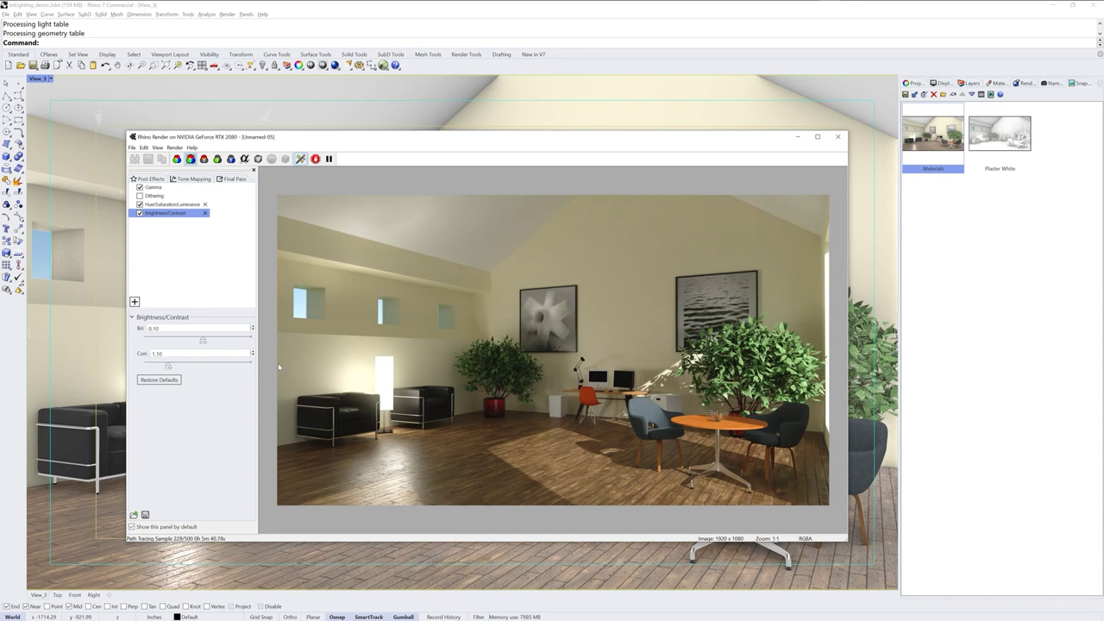
click(252, 352)
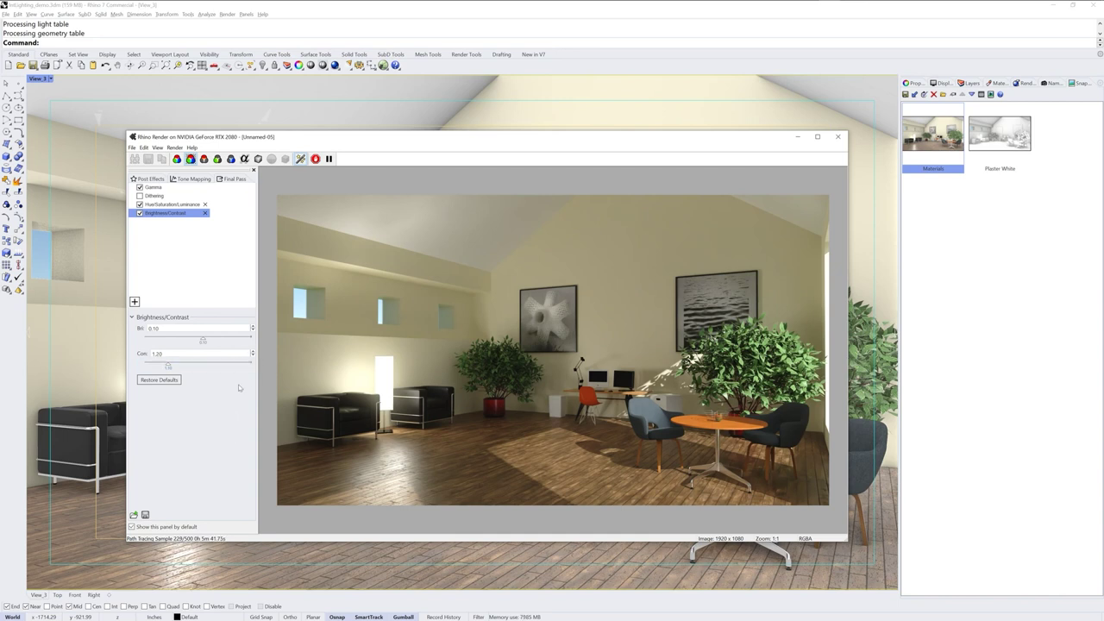
click(253, 326)
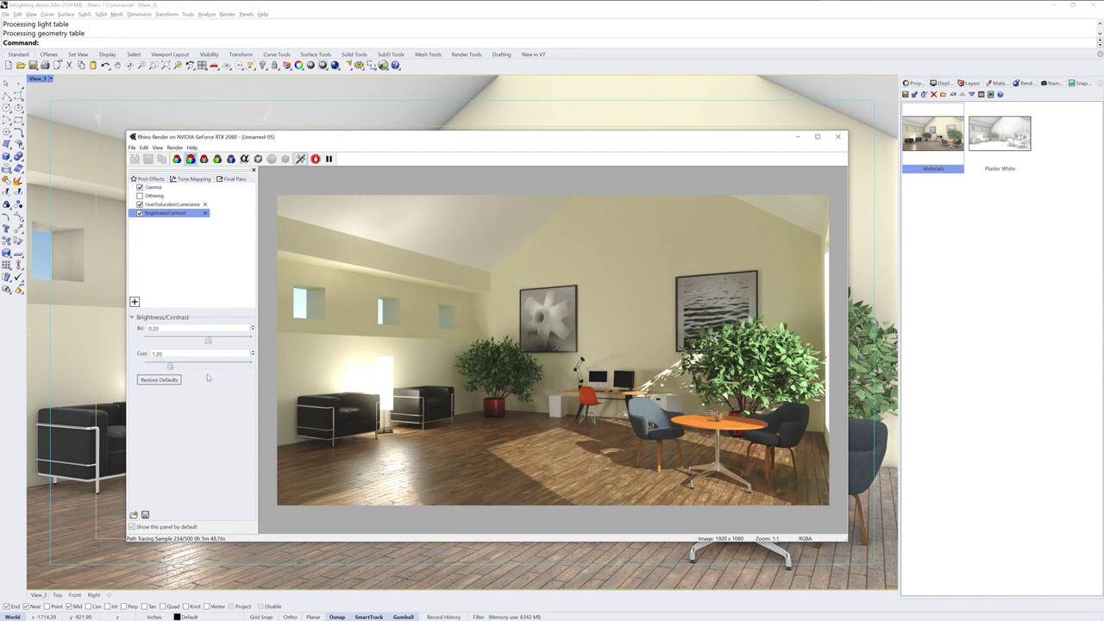
click(173, 205)
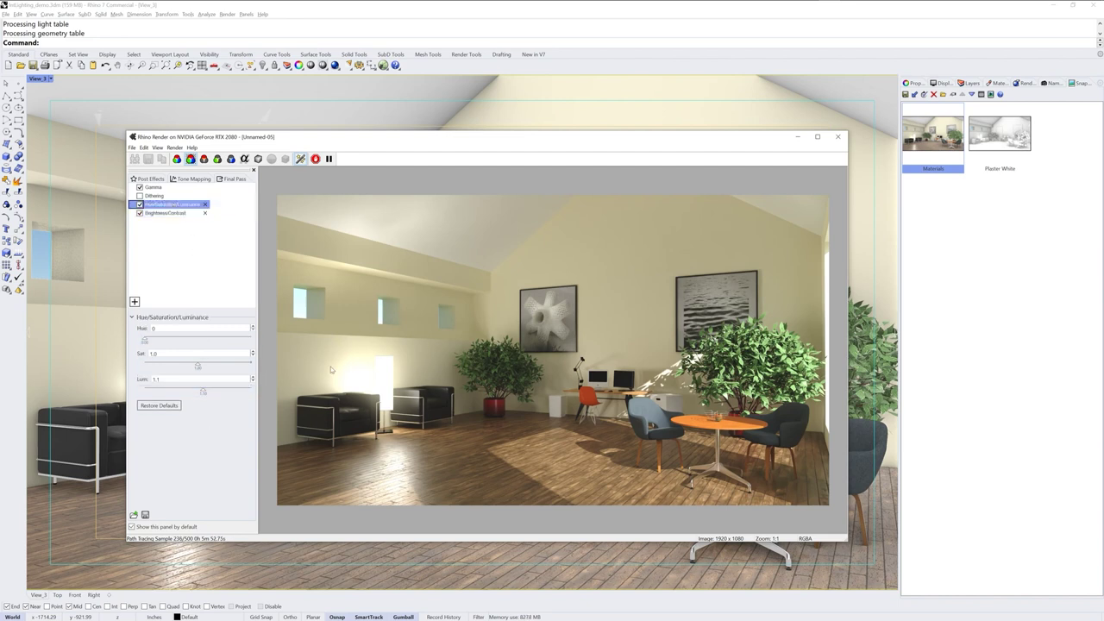
Lower the Hue/Saturation/Luminance luminance from 1.1 to 0.8 to darken the render
click(253, 381)
click(252, 382)
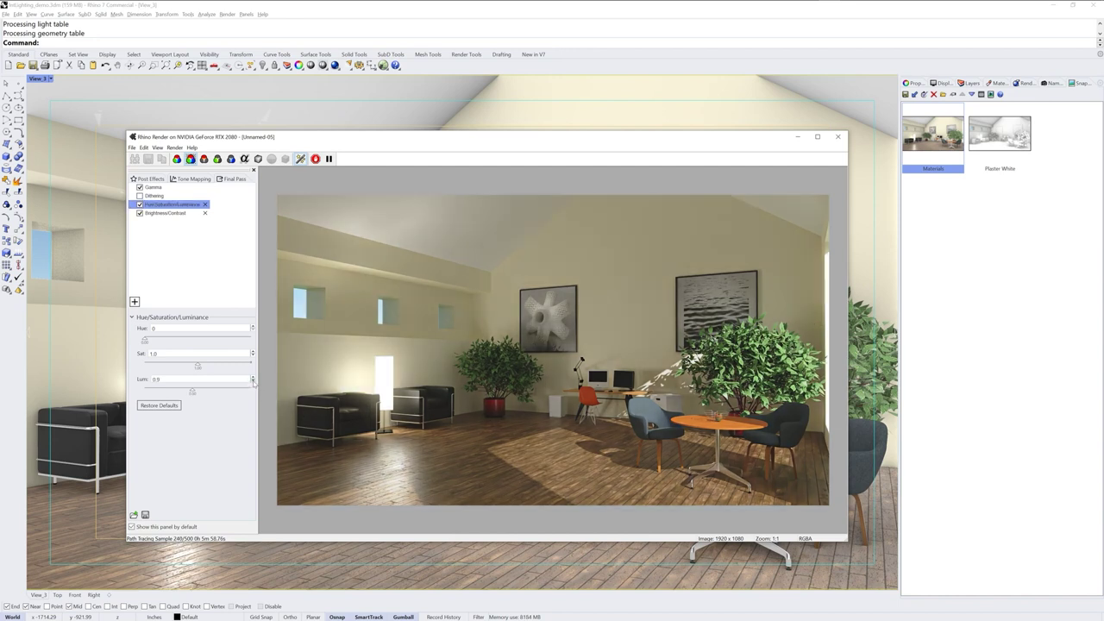
click(253, 382)
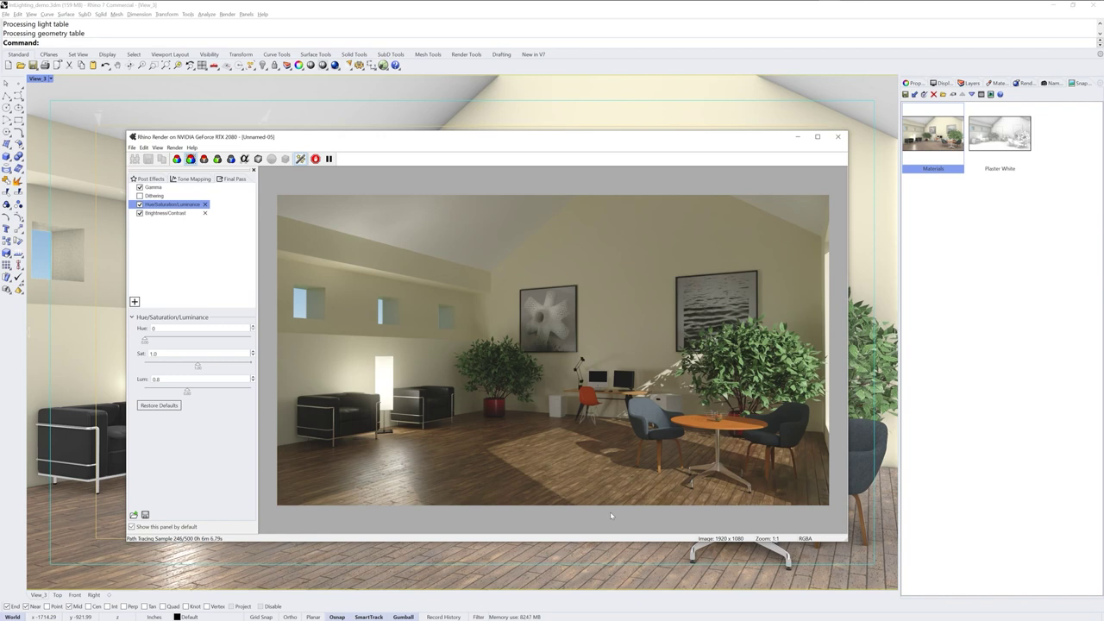
click(168, 213)
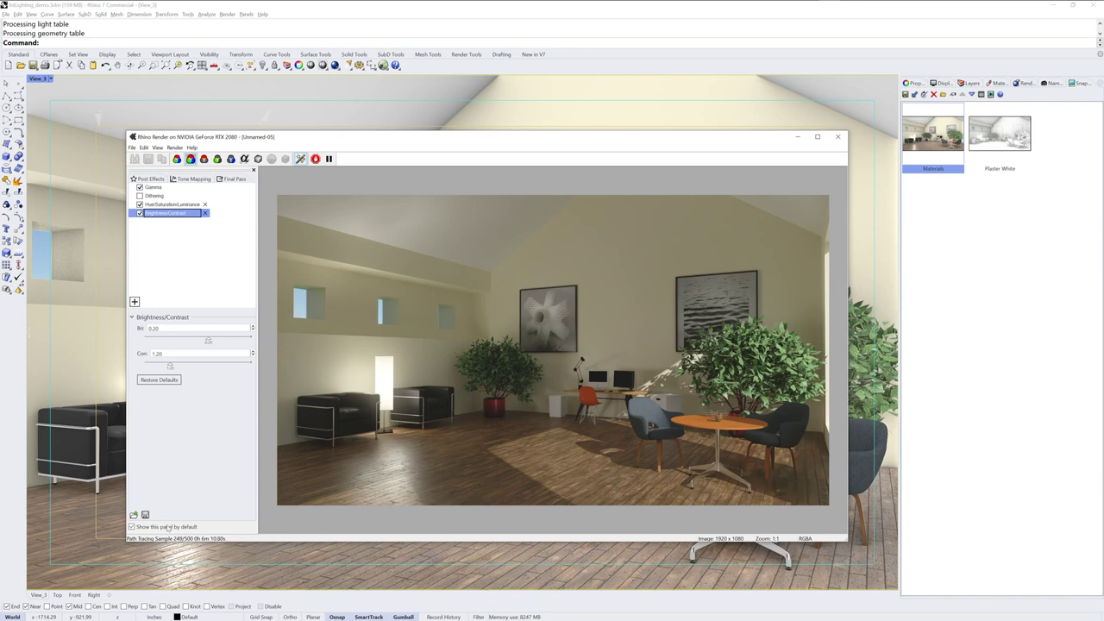
click(183, 206)
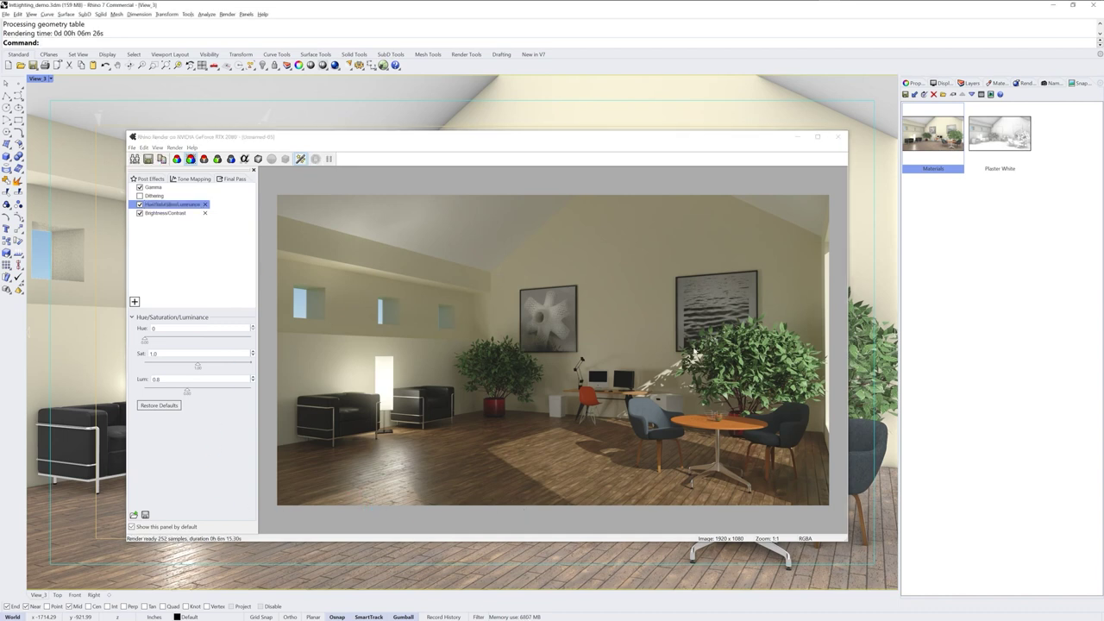
Close the interior render without saving, switch to the Apple named view and render it
click(838, 139)
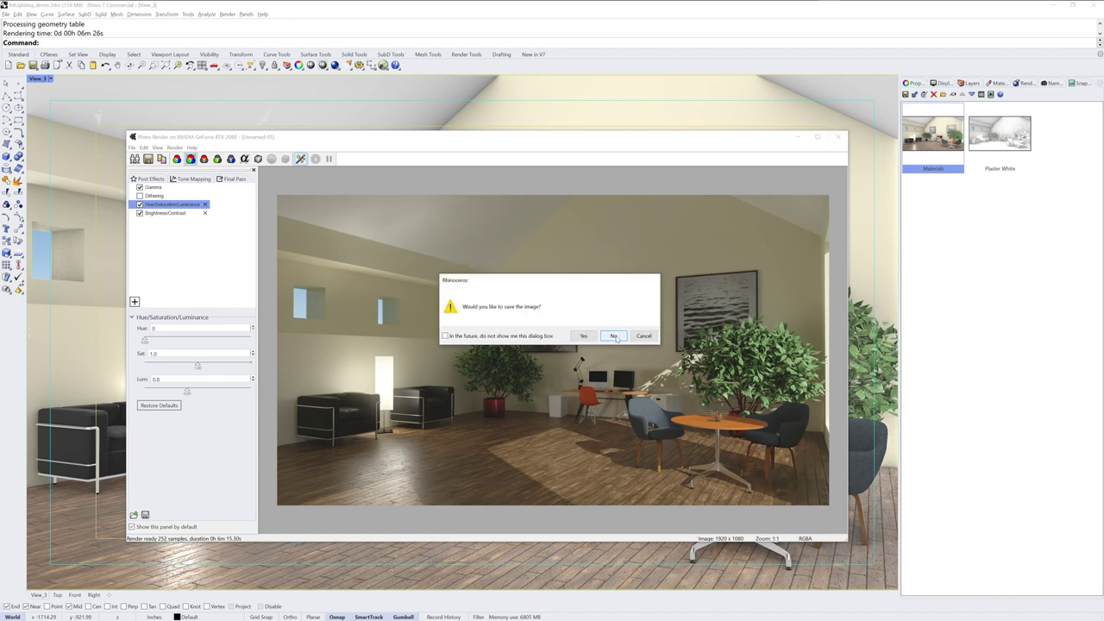
click(615, 336)
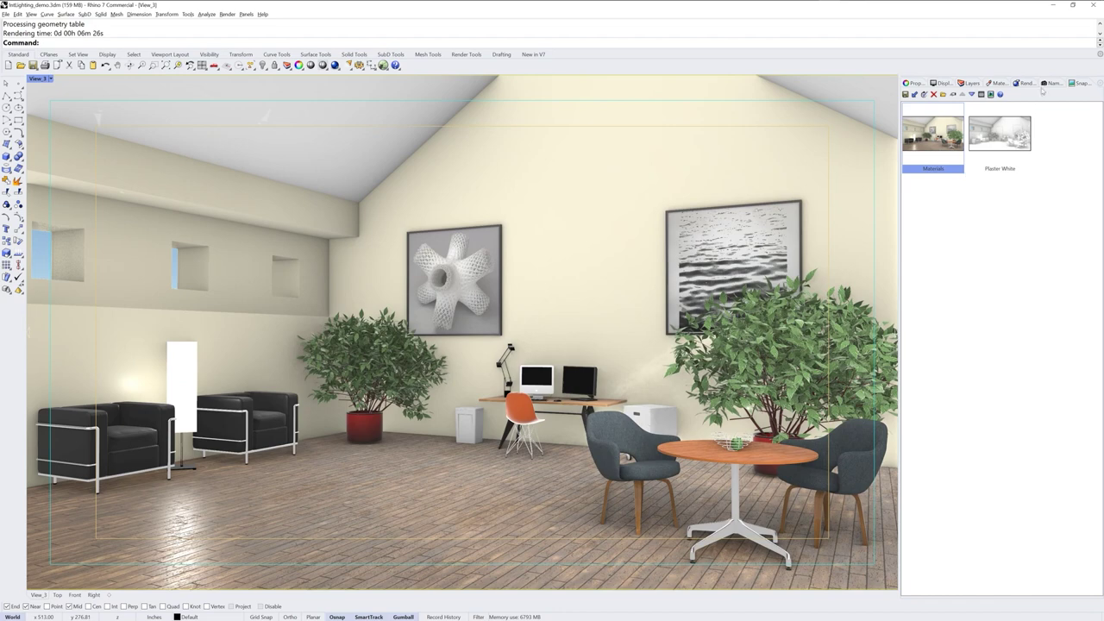
click(1051, 83)
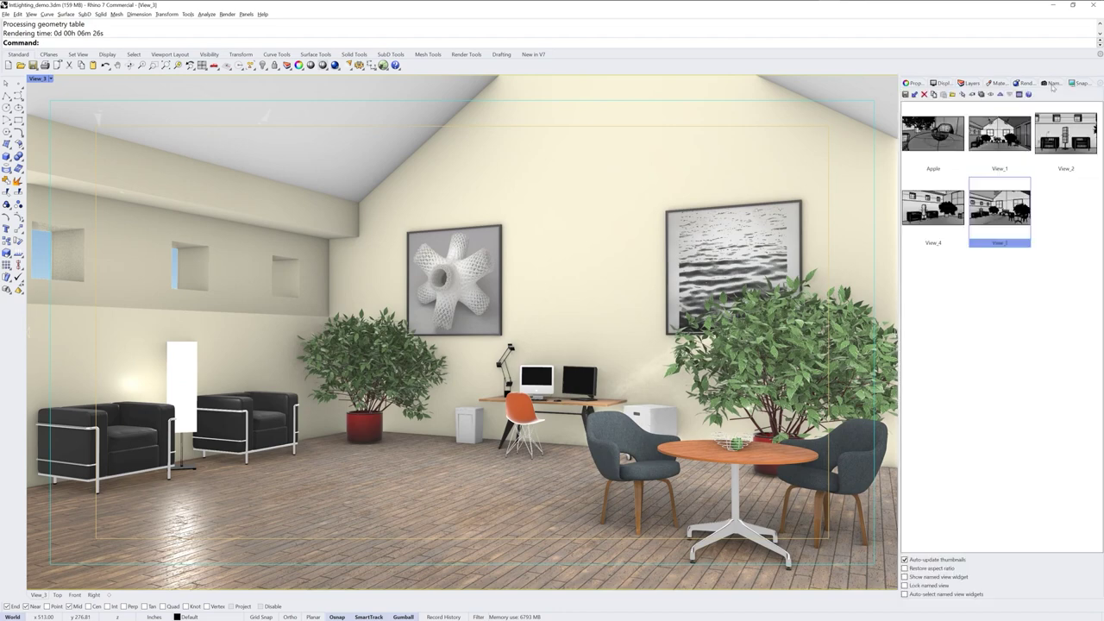
double_click(944, 152)
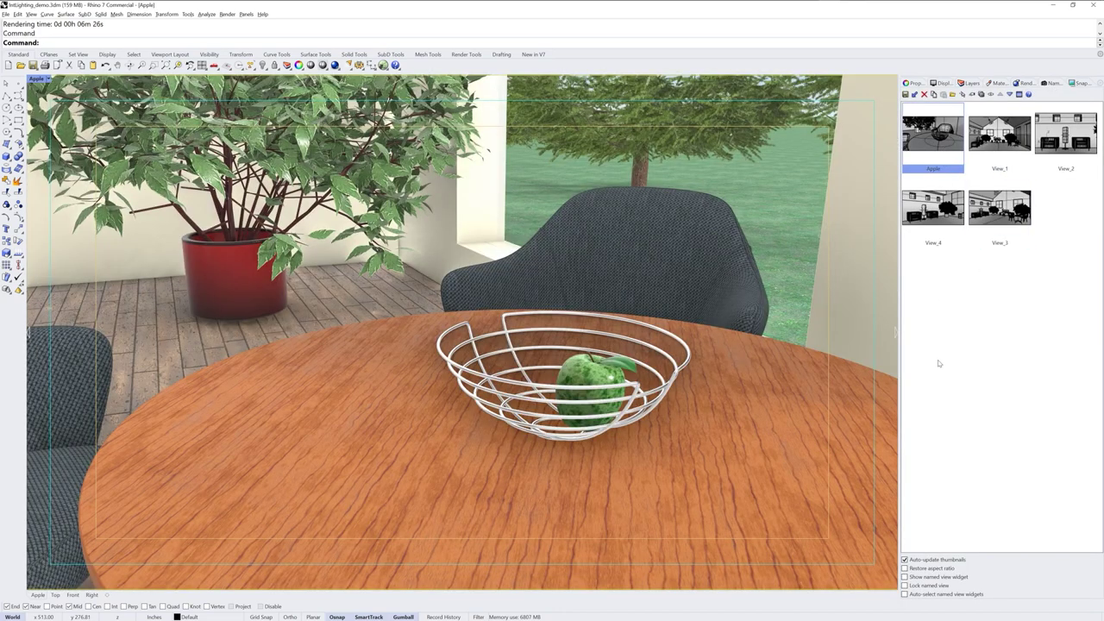
click(335, 66)
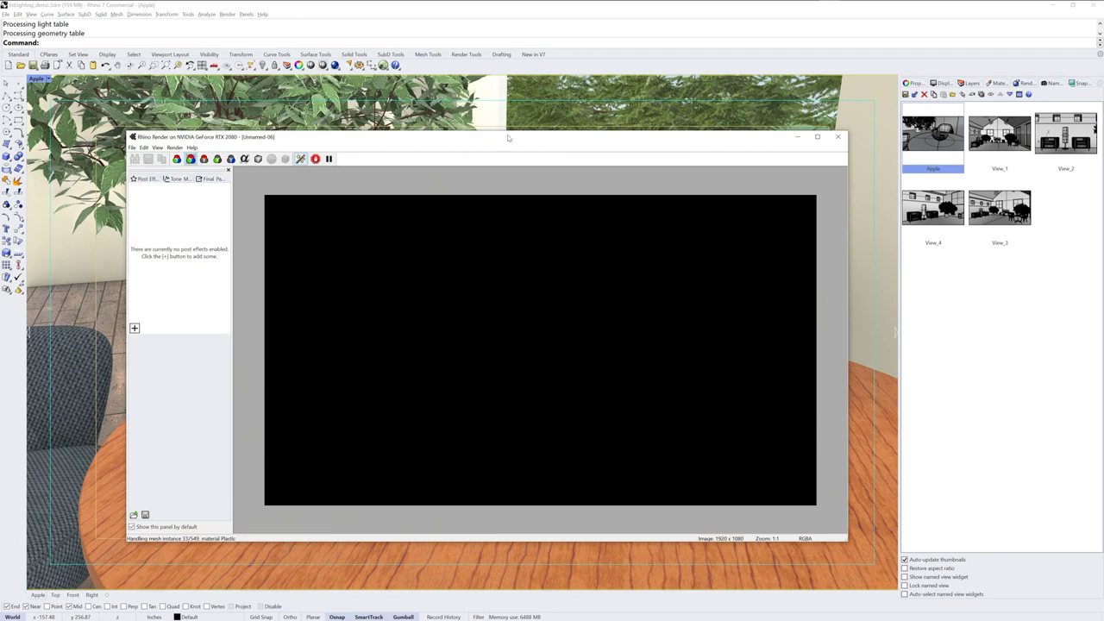
Reposition the Apple render window into full view and widen the Post Effects panel
drag(508, 138, 536, 184)
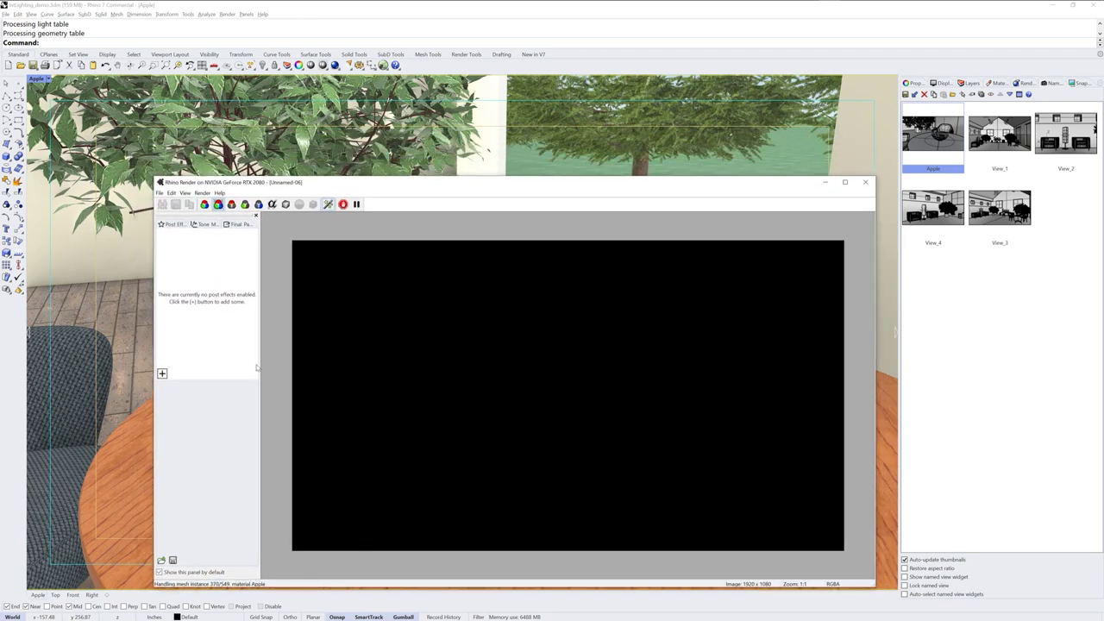
drag(258, 363, 299, 363)
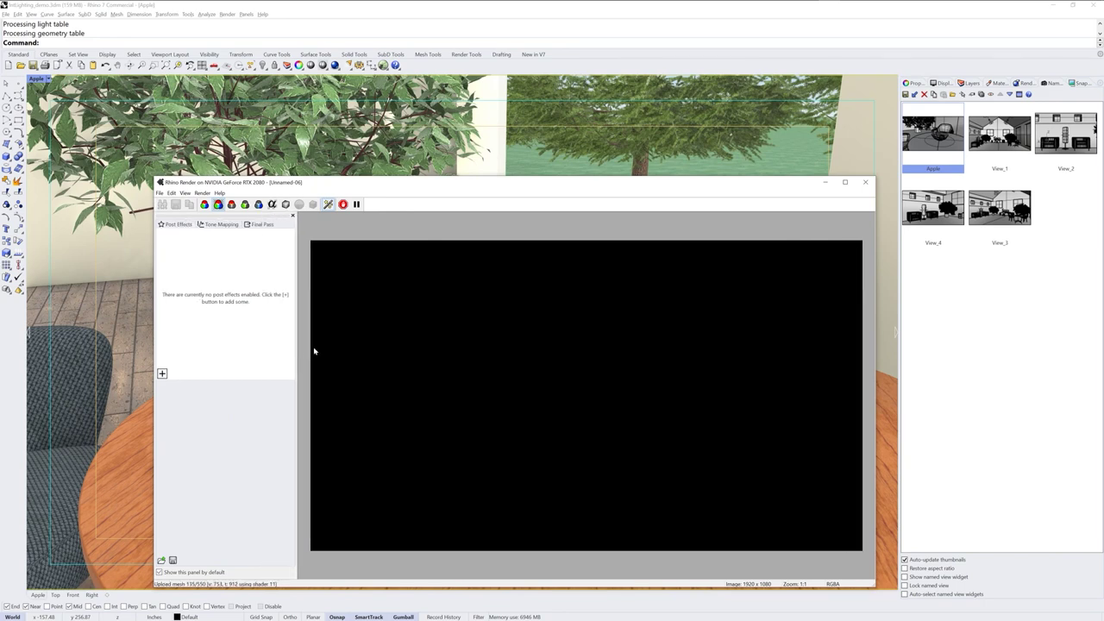
drag(447, 187, 435, 354)
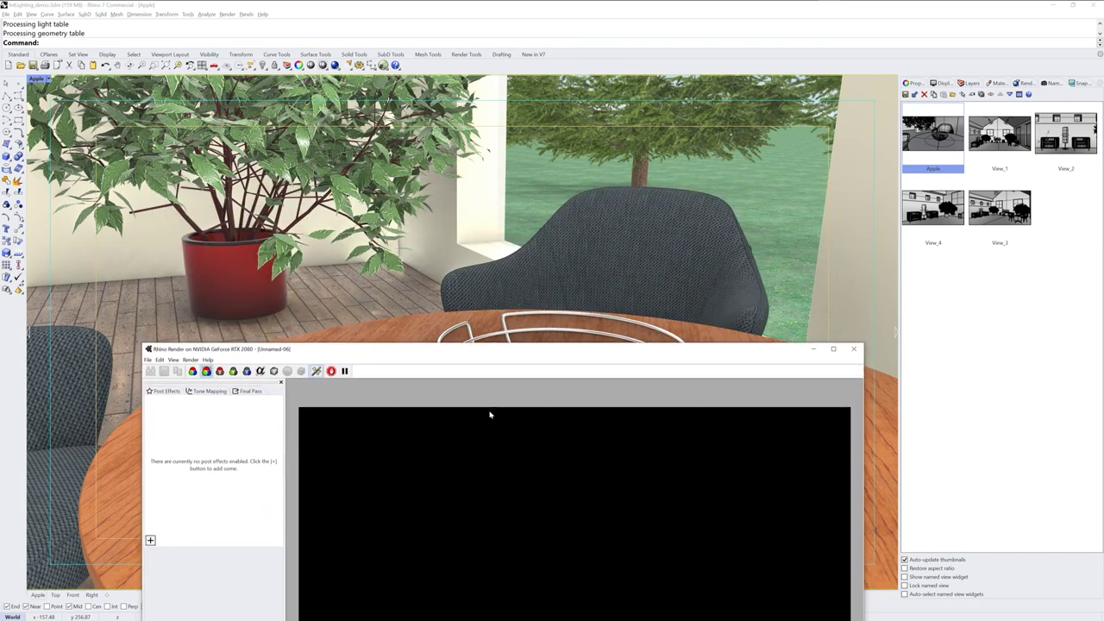
drag(478, 354, 486, 173)
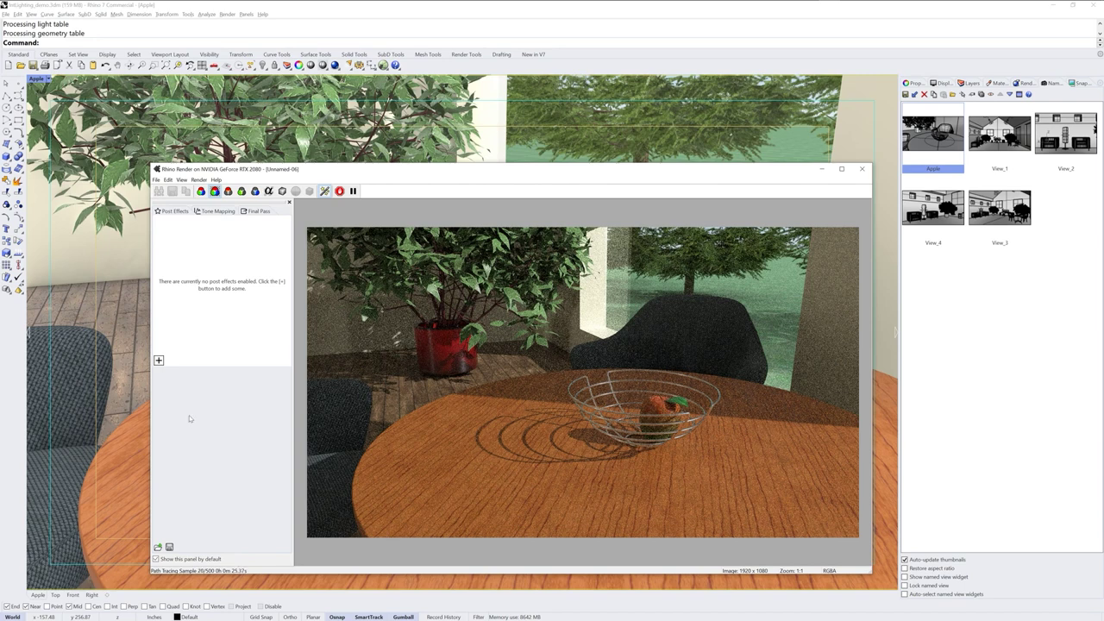
Add a Depth of field post effect to the Apple close-up render
click(158, 359)
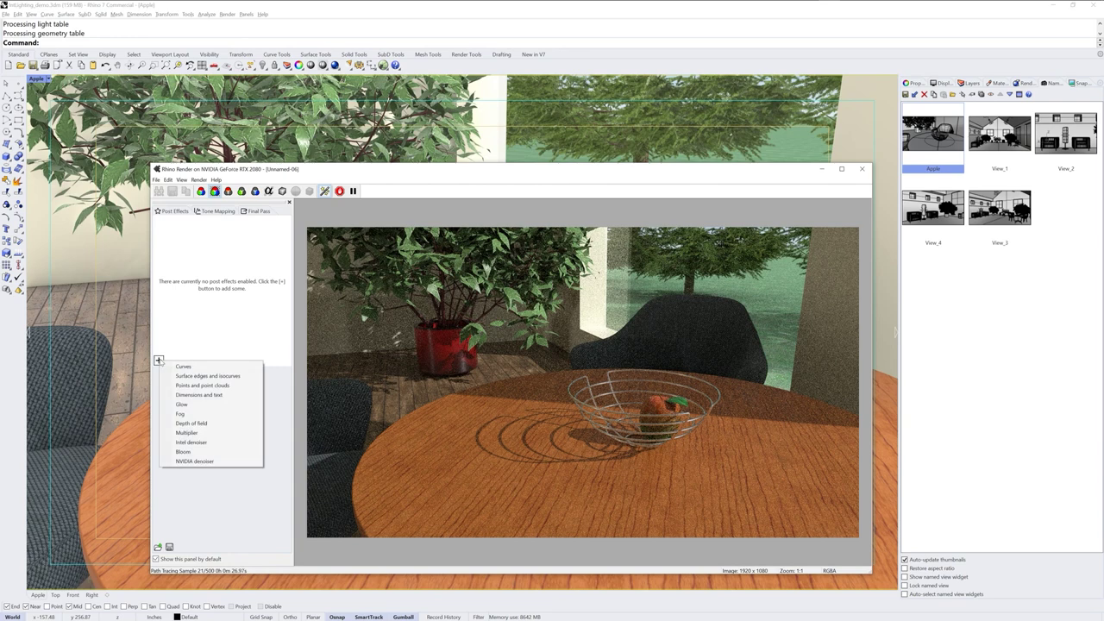
click(201, 423)
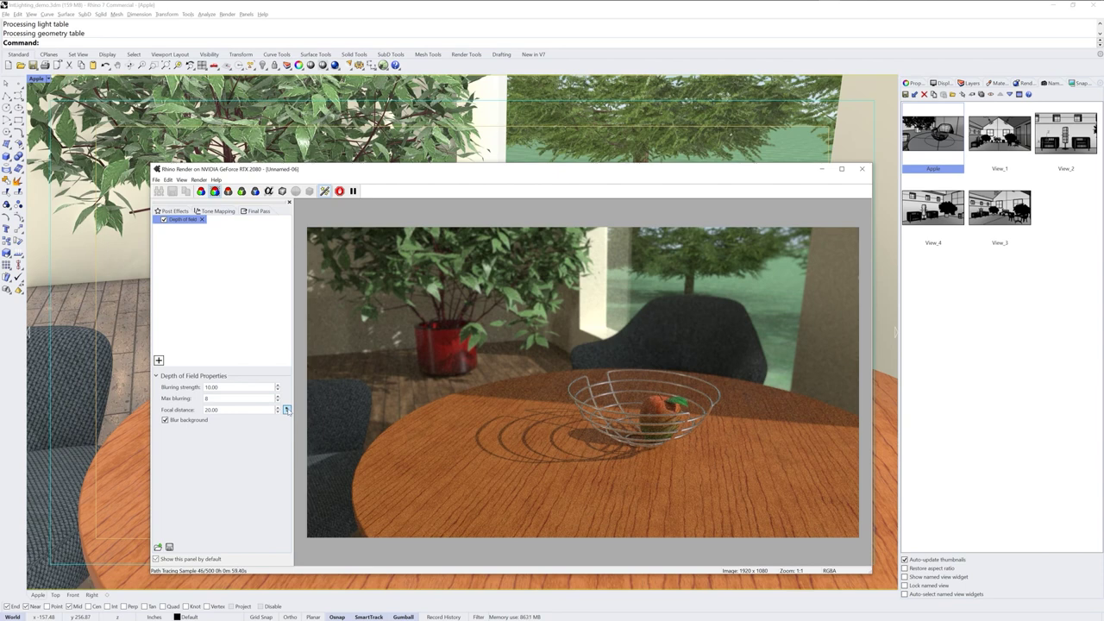
Set the depth of field focal distance by picking the apple in the render
click(286, 411)
click(662, 415)
click(222, 388)
click(428, 304)
key(Tab)
key(shift+Tab)
Set Depth of Field blurring strength to 20 and max blurring to 15
text(15)
key(Return)
key(Tab)
text(12)
key(Return)
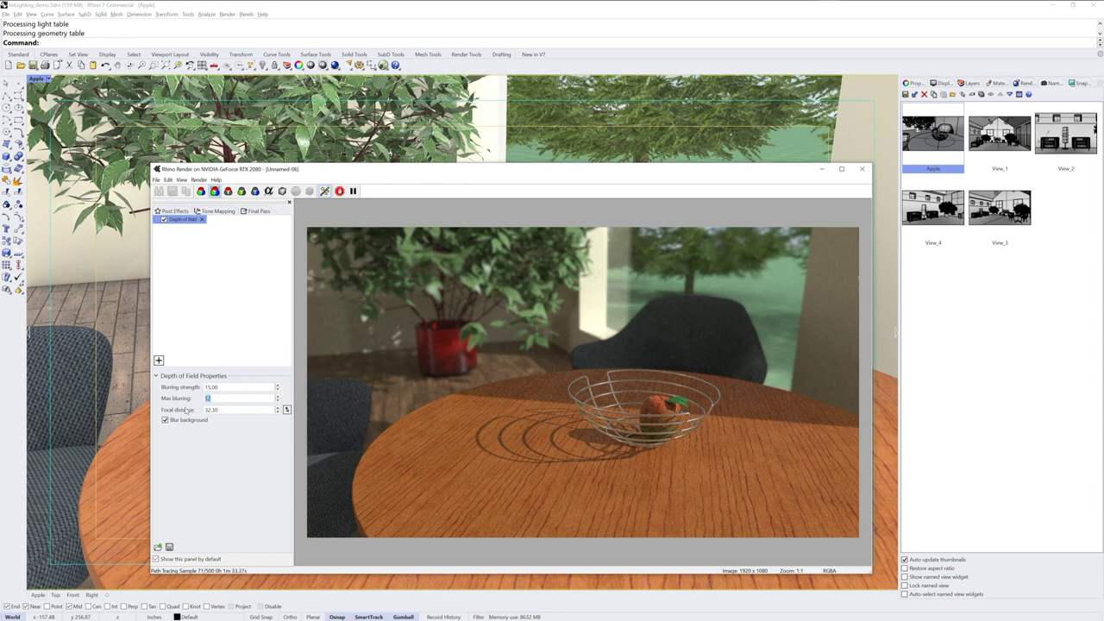
text(150)
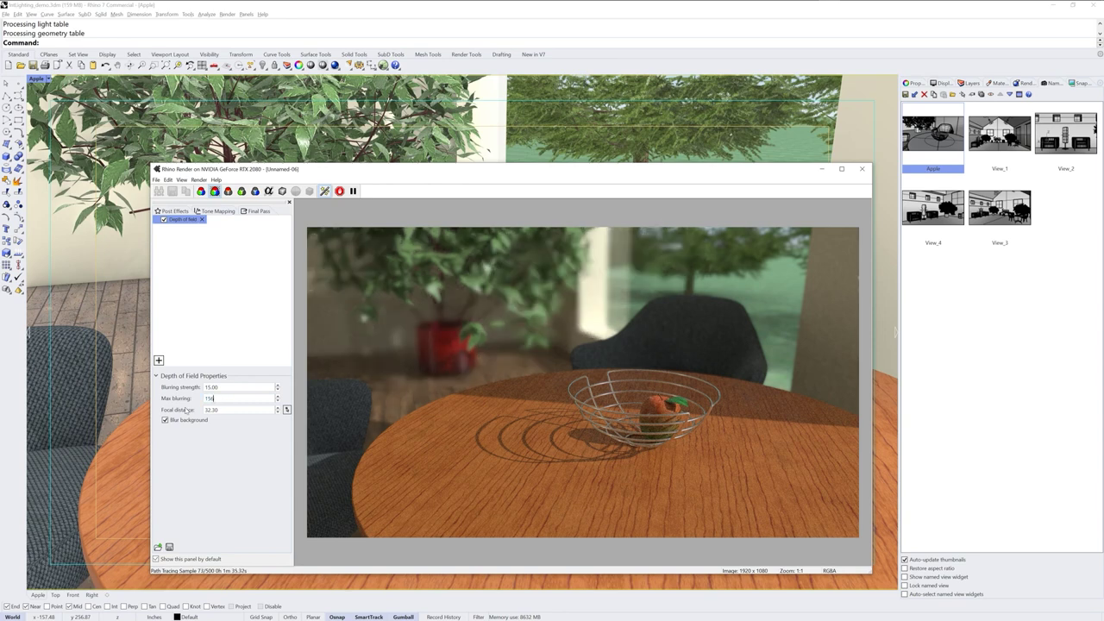
key(BackSpace)
key(shift+Tab)
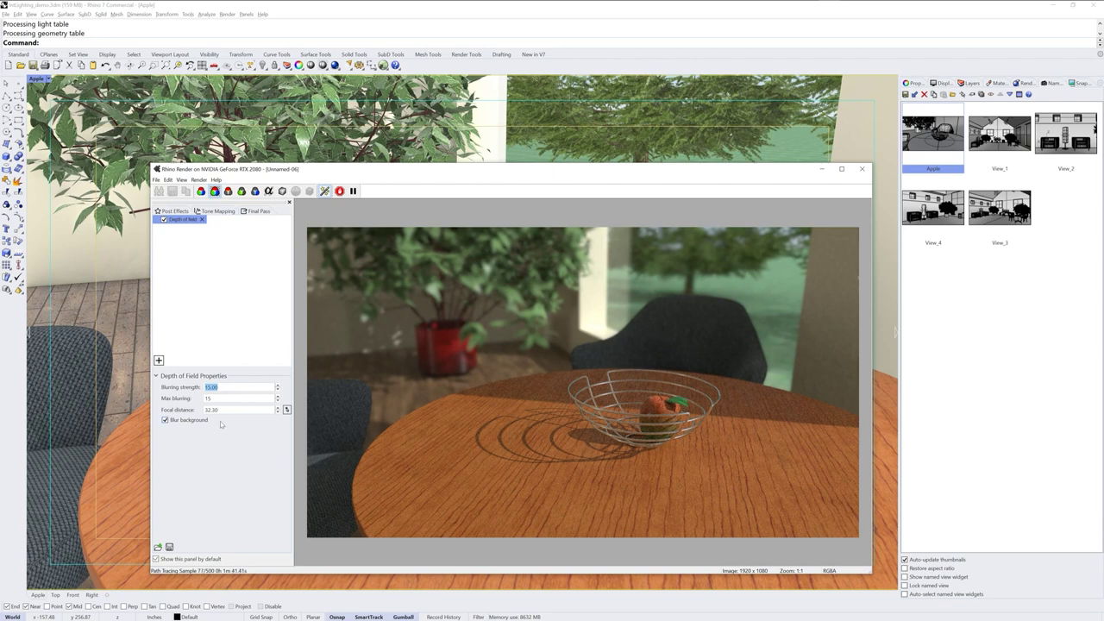
text(20)
key(Tab)
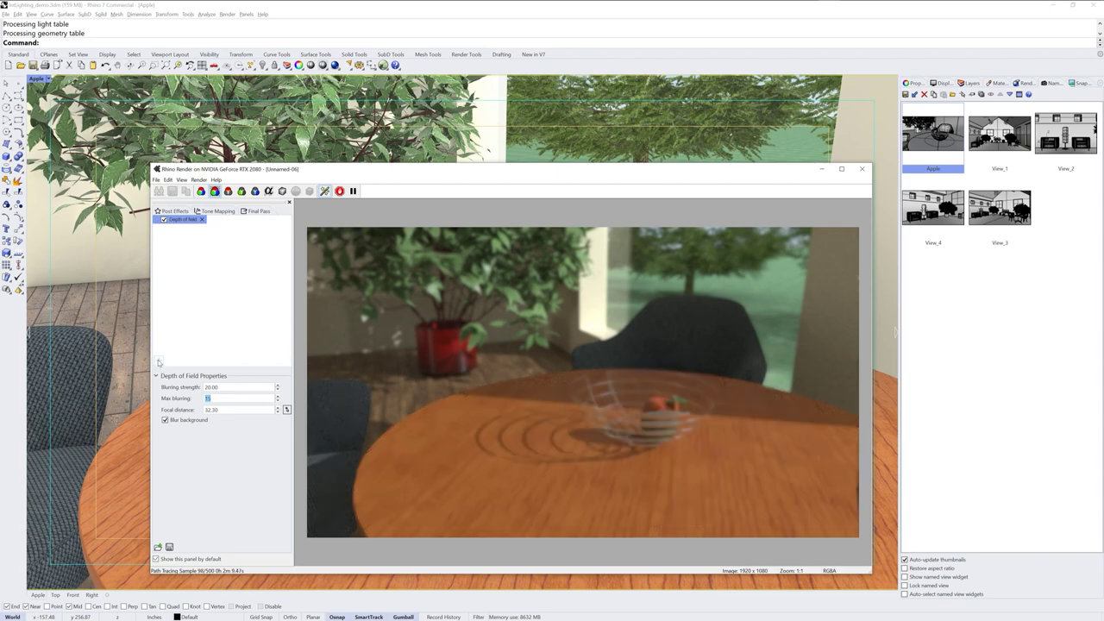
Add an enabled Intel denoiser and move Depth of field below it in the list
click(159, 360)
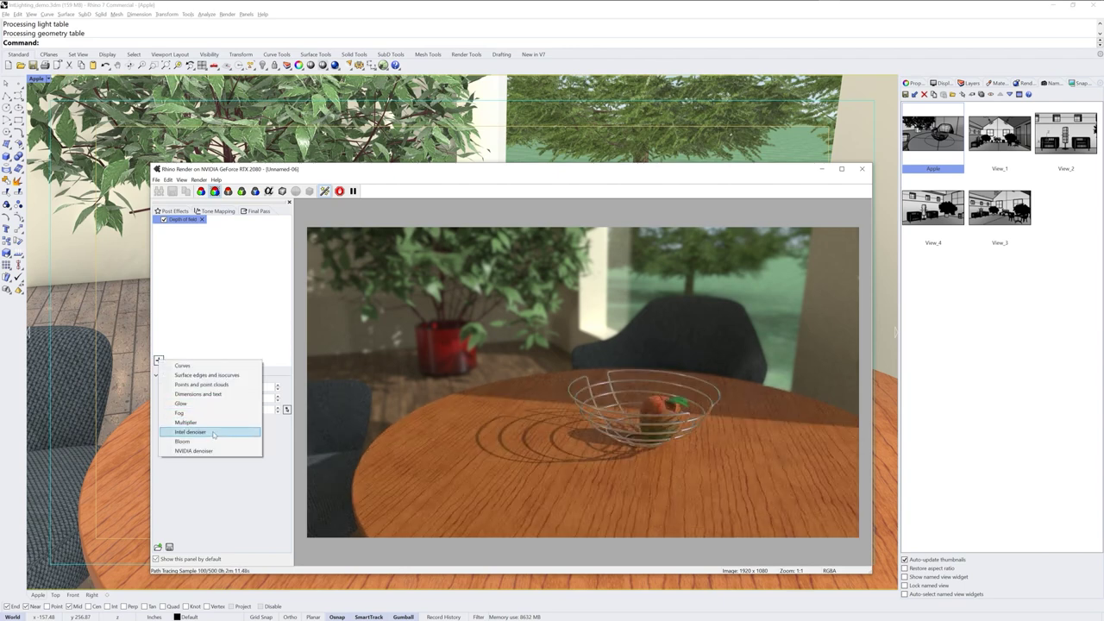
click(212, 433)
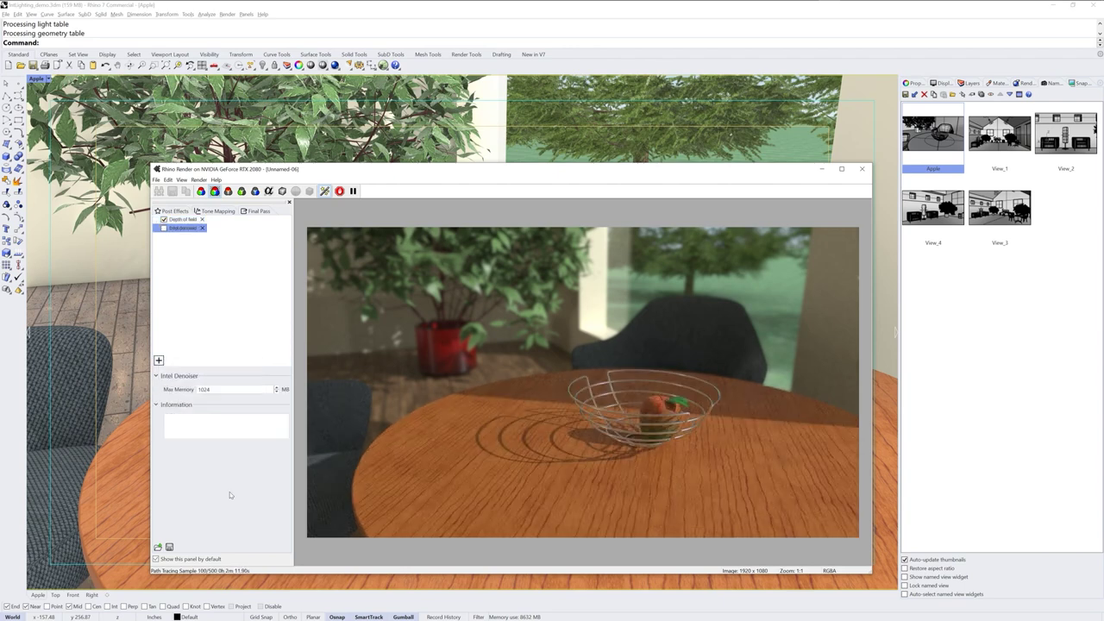
click(182, 220)
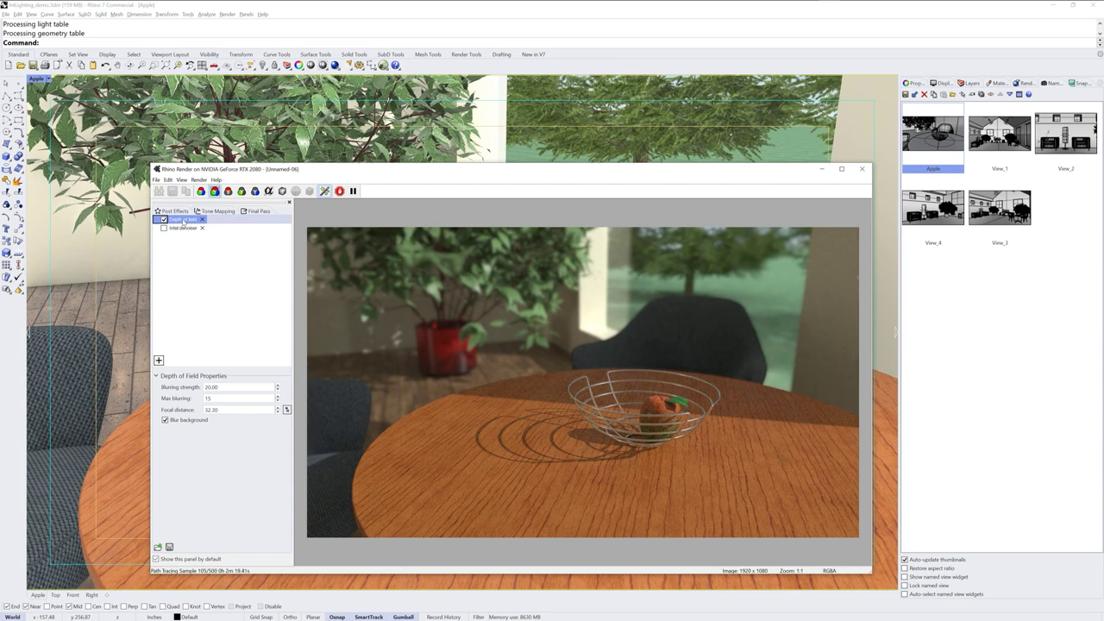
drag(182, 222, 183, 238)
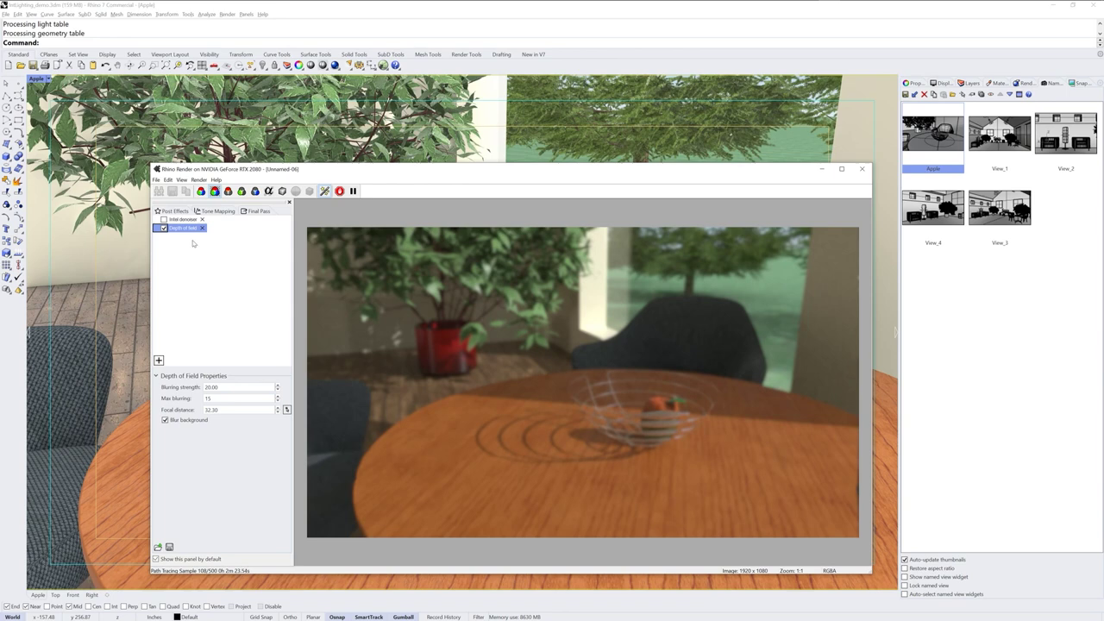
click(164, 219)
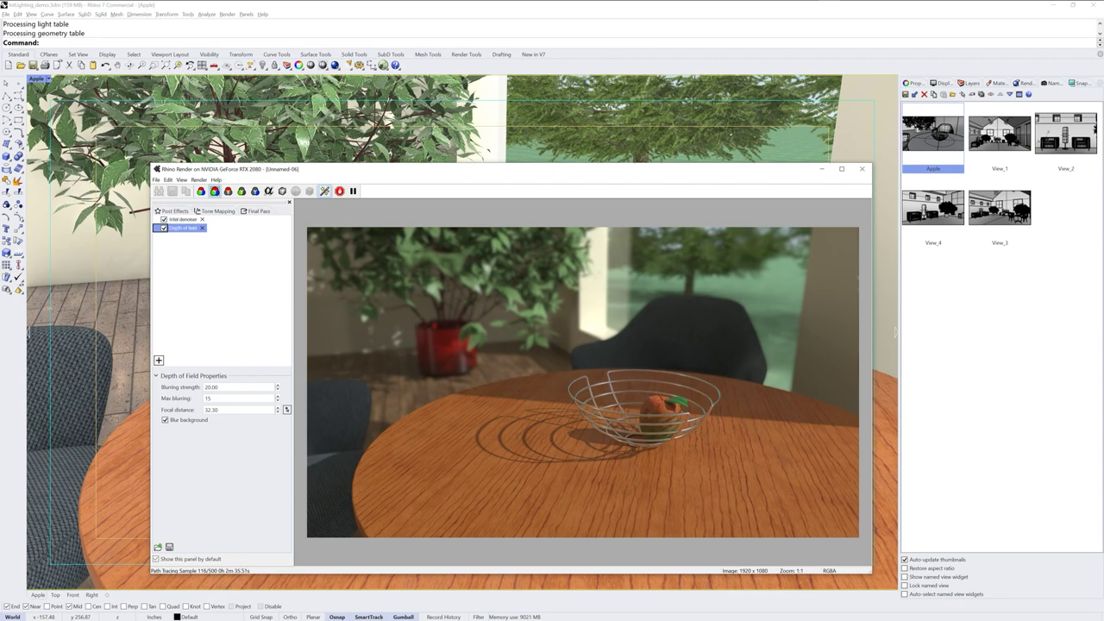
Switch the render's tone mapping to Filmic
click(220, 211)
click(217, 234)
click(217, 271)
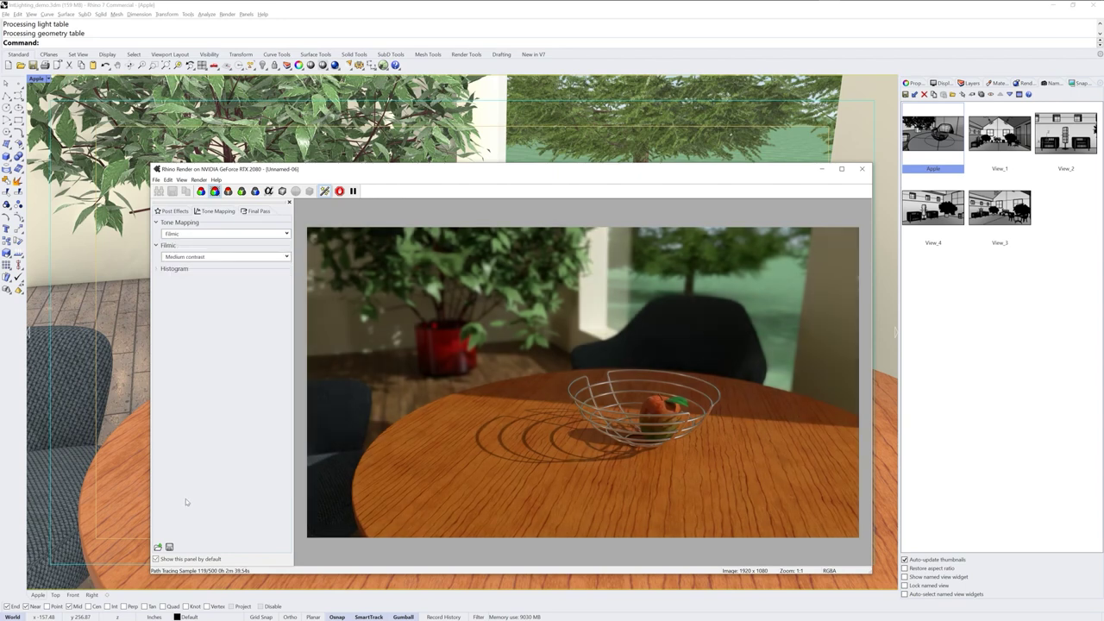
Add an enabled Brightness/Contrast final pass with brightness 0.20 and contrast 1.20
click(258, 212)
click(158, 333)
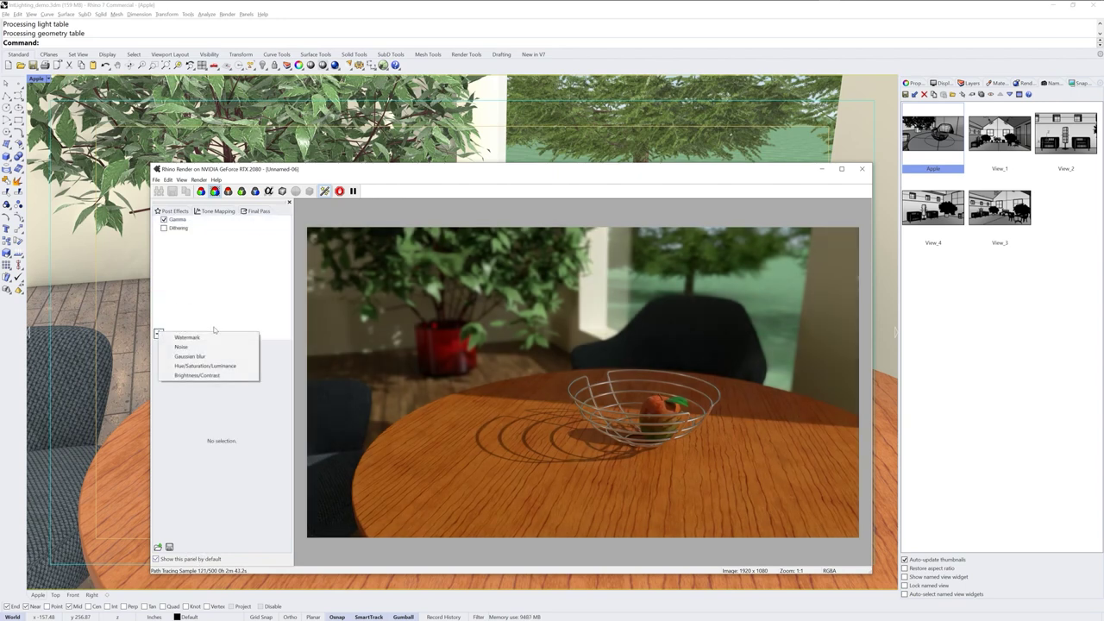
click(231, 376)
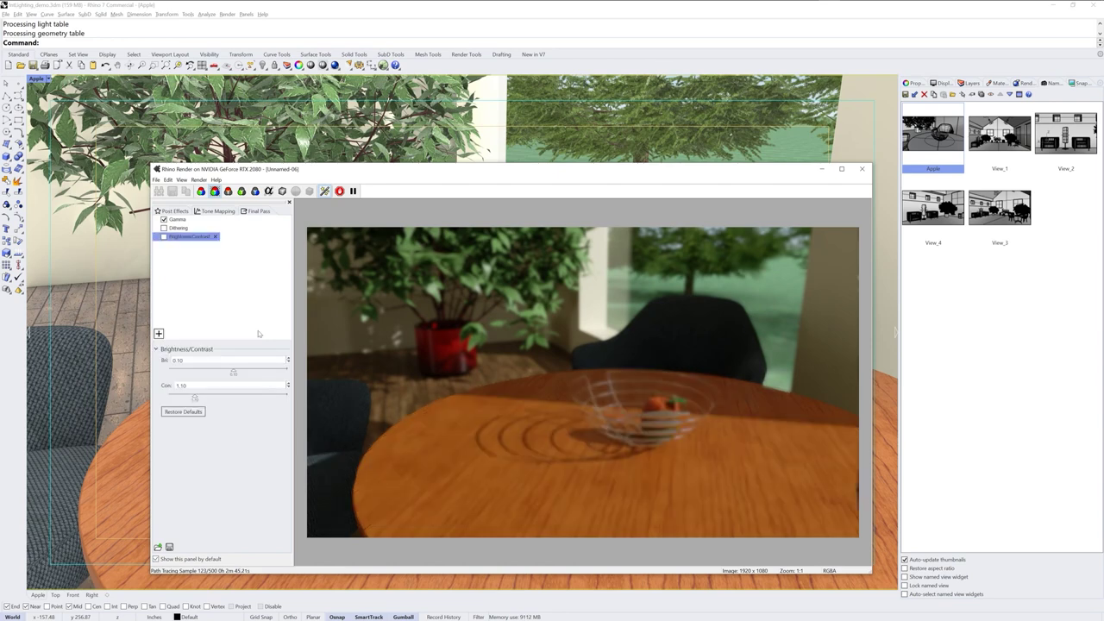
click(164, 236)
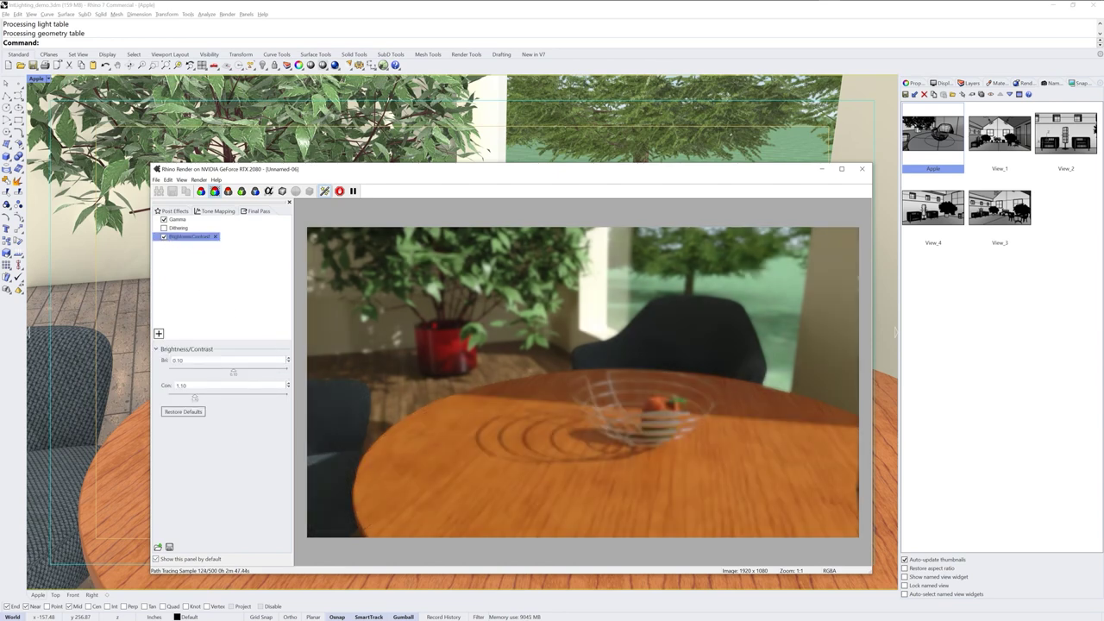
click(288, 359)
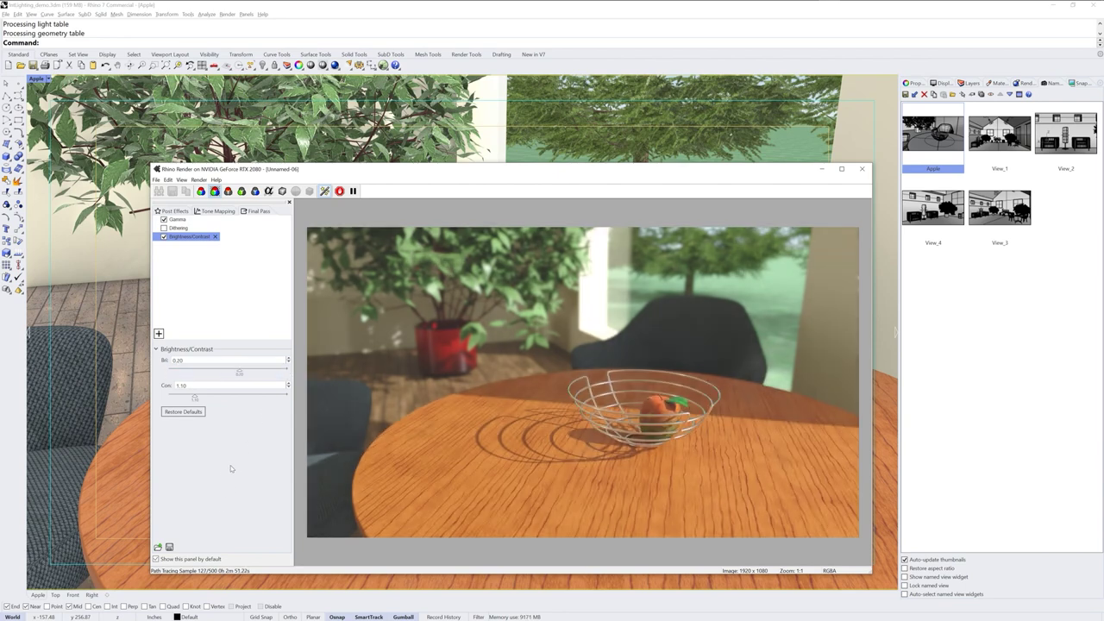
click(288, 383)
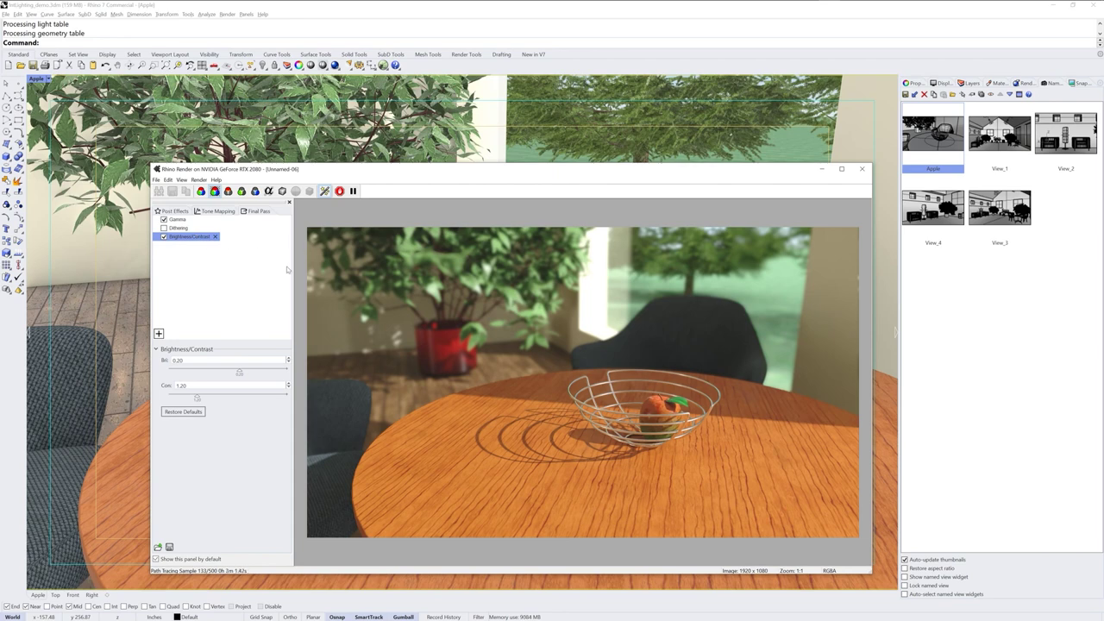
Go back to Post Effects, where the Intel denoiser and Depth of Field stay enabled, adding nothing new
key(Up)
key(Up)
key(Up)
click(158, 361)
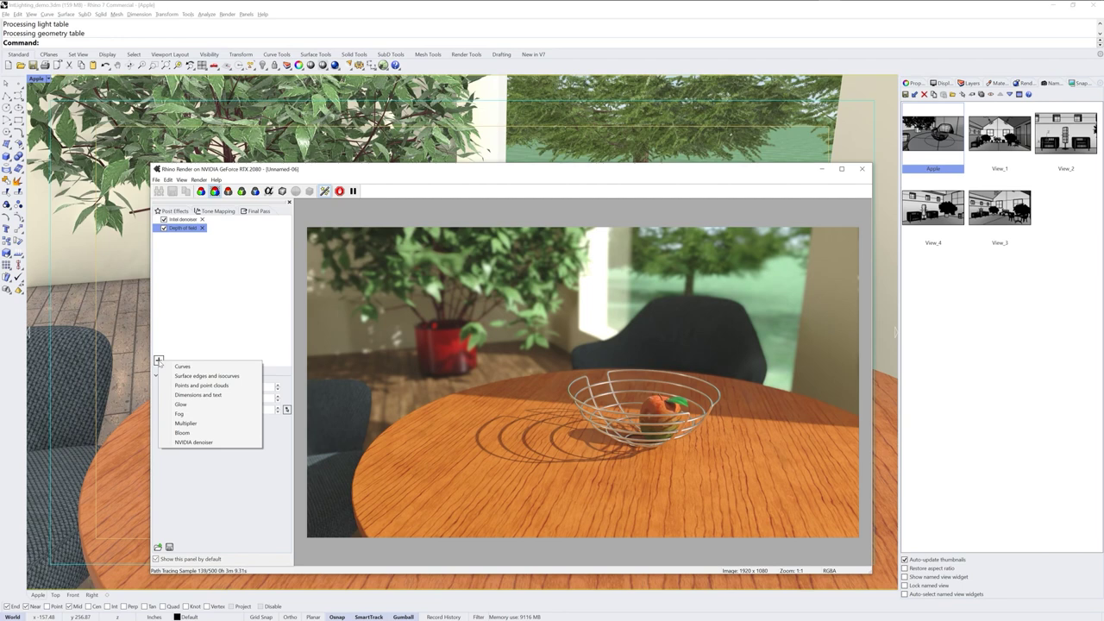
click(253, 258)
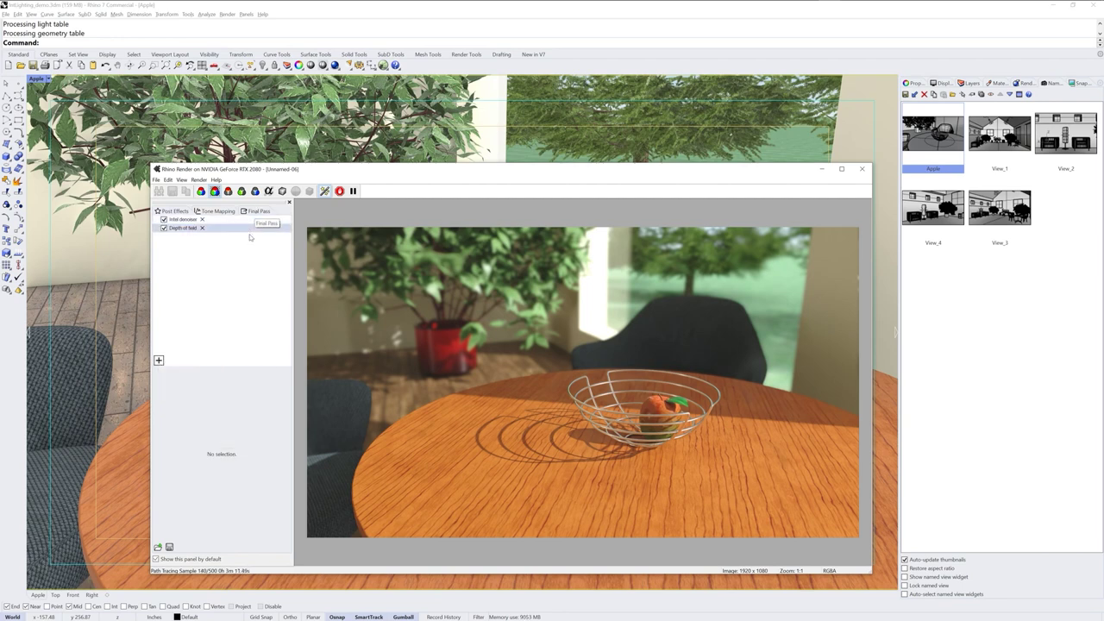